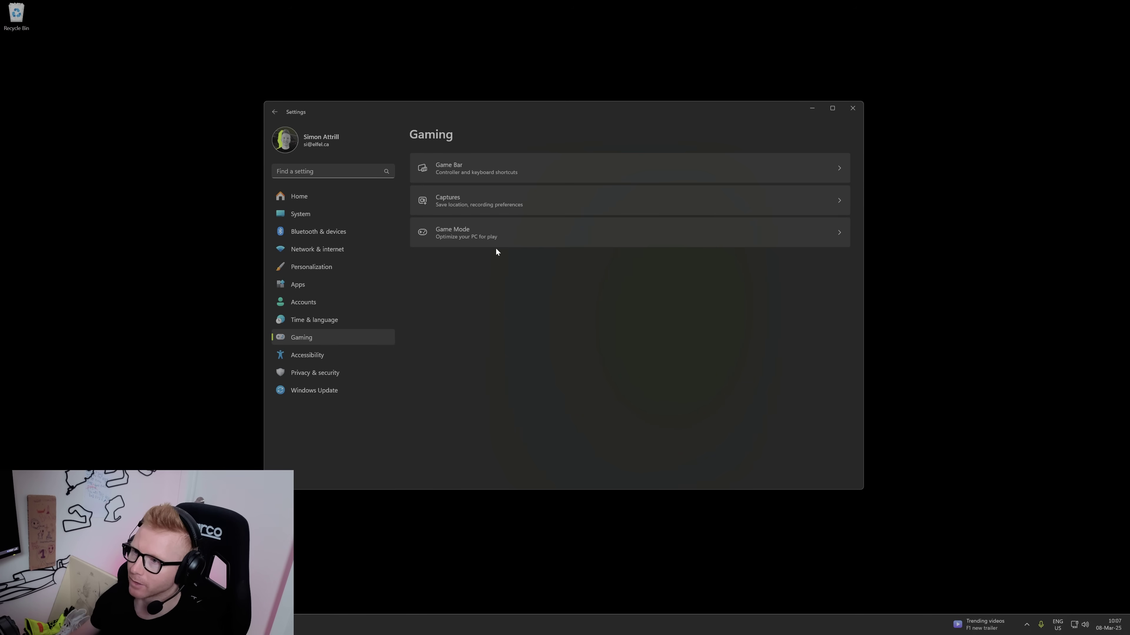
# Open the Game Mode page in the Windows gaming settings.
pyautogui.click(627, 231)
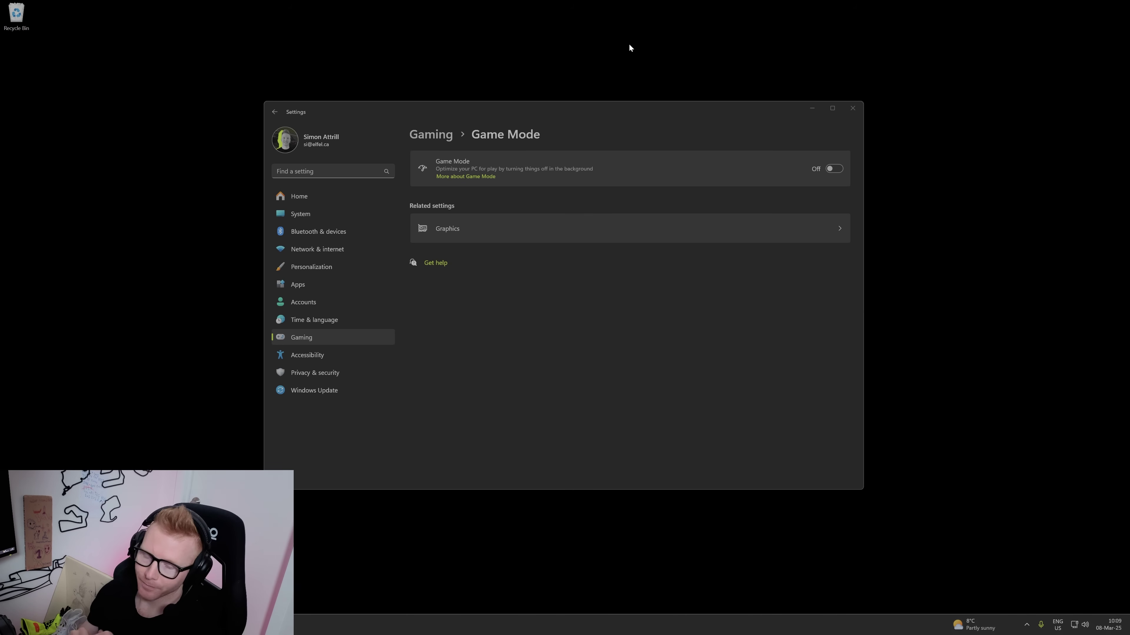
# Open Command Prompt and enter the ipconfig command.
pyautogui.press('super')
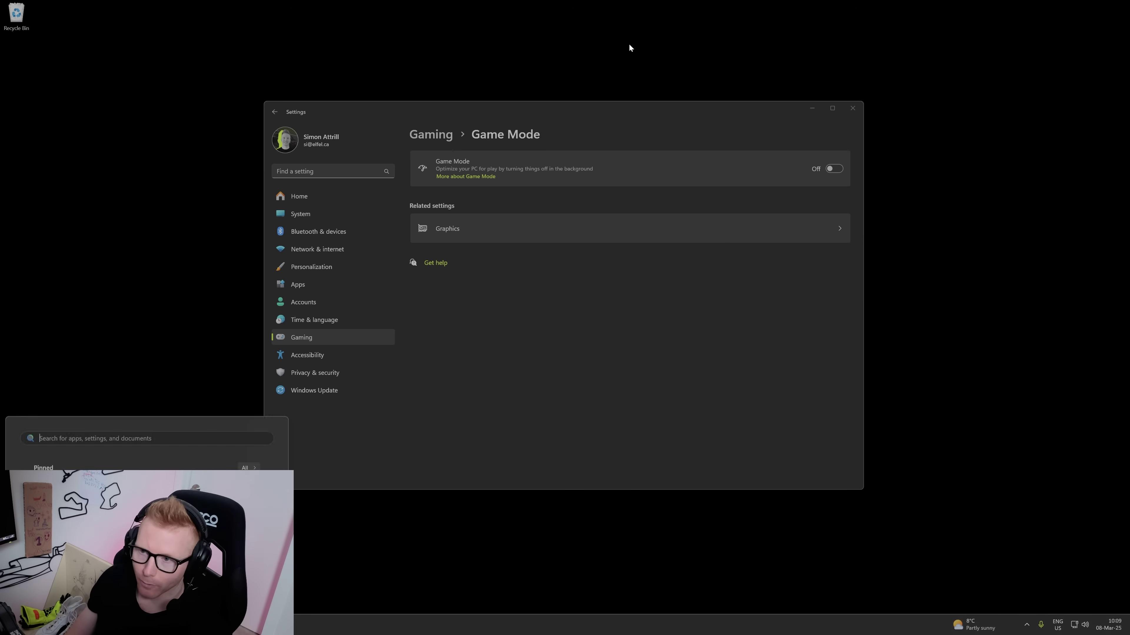
pyautogui.write('comm')
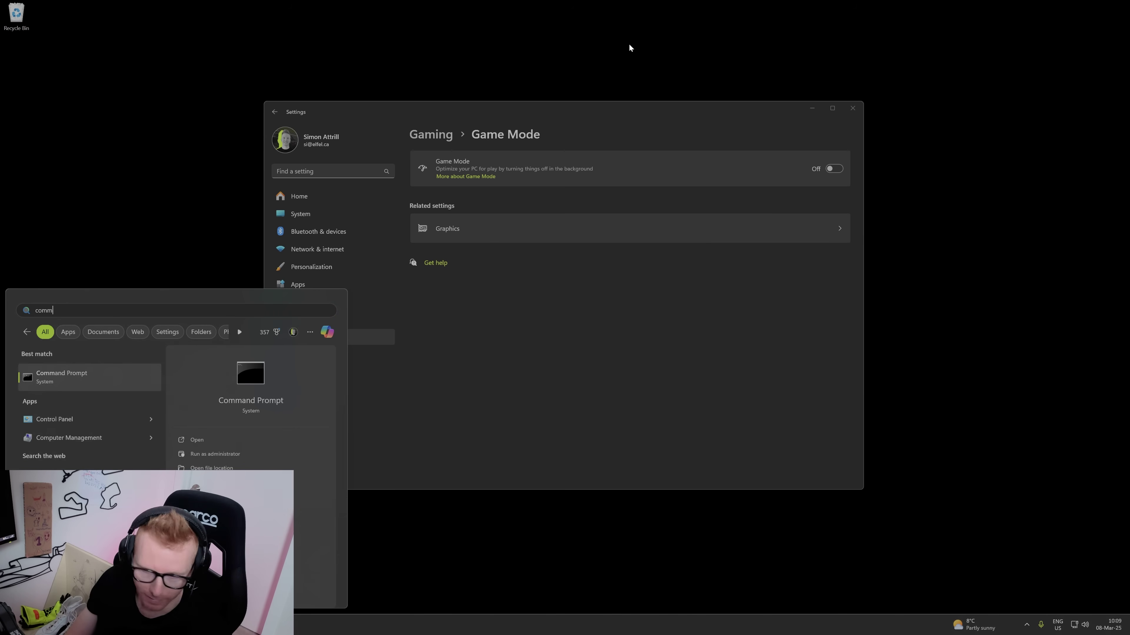
pyautogui.press('Return')
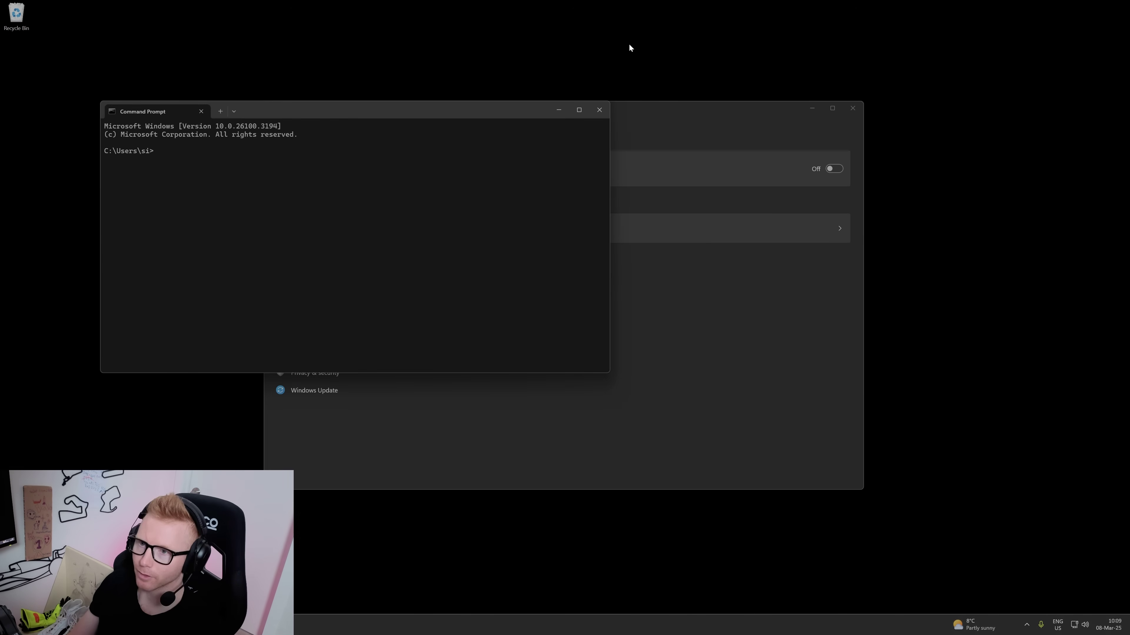
pyautogui.write('ipc')
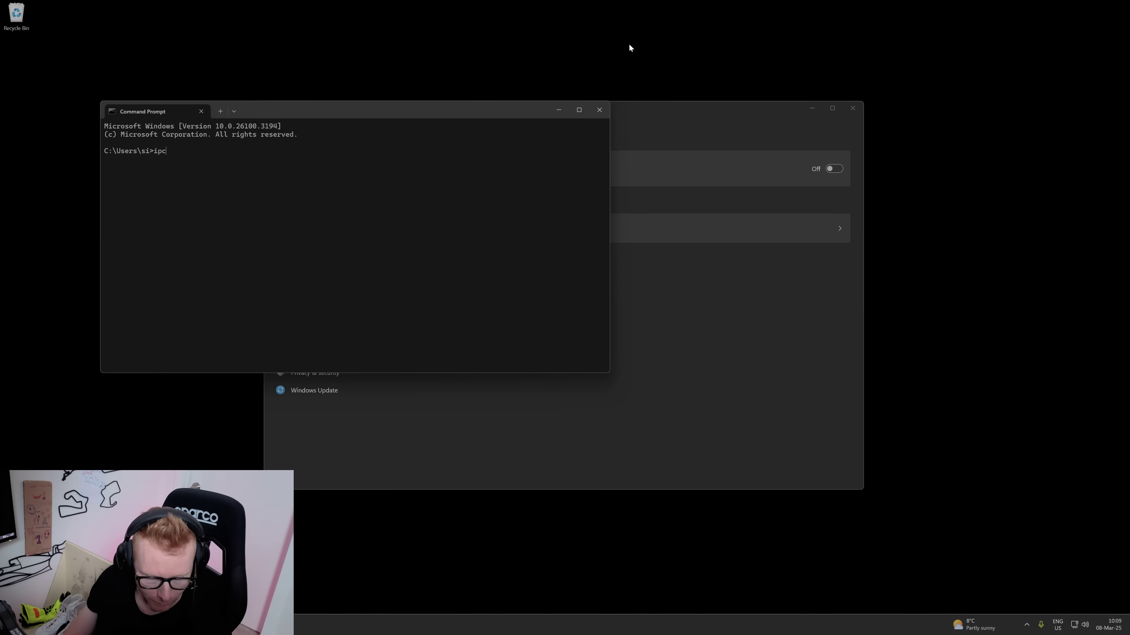
pyautogui.write('o')
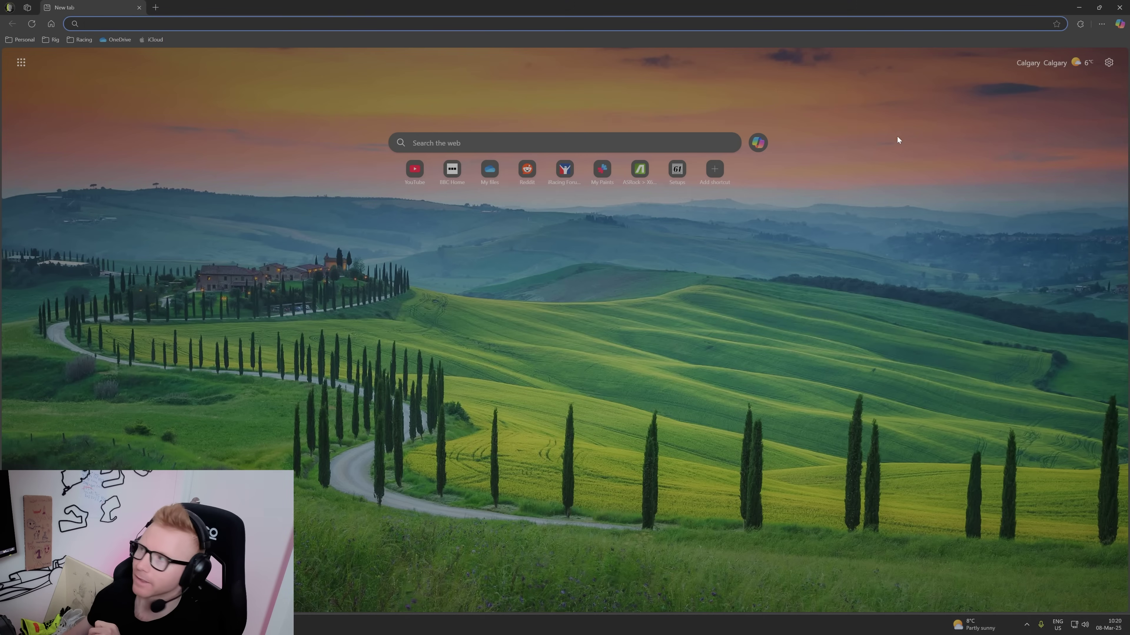
# Switch to Microsoft Edge and open the System and performance page of its settings.
pyautogui.click(1101, 23)
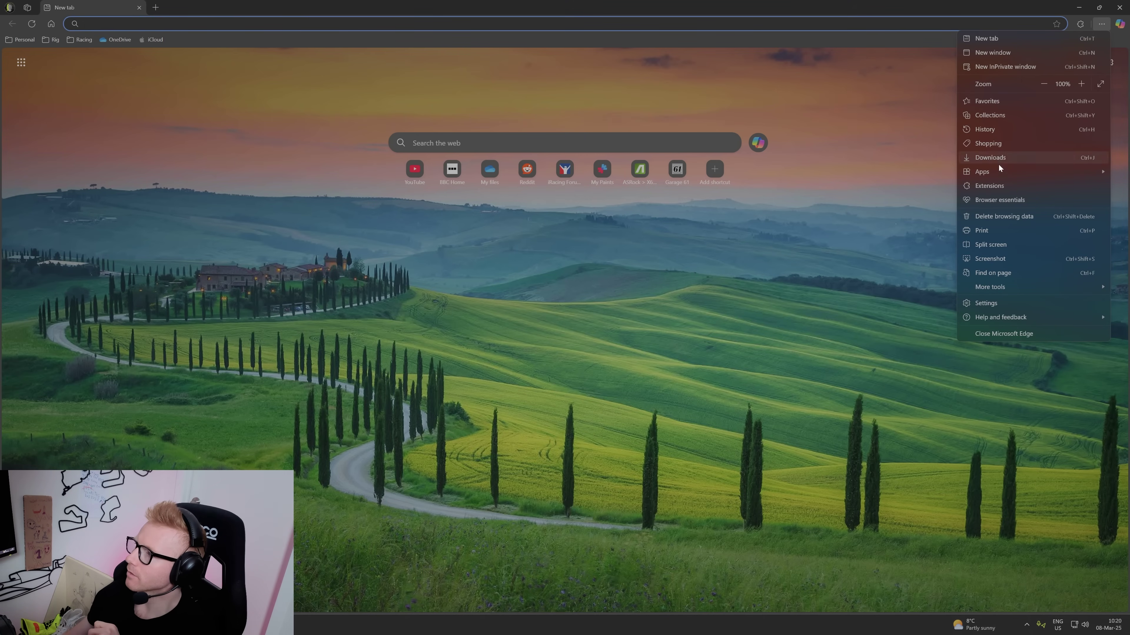
pyautogui.click(993, 304)
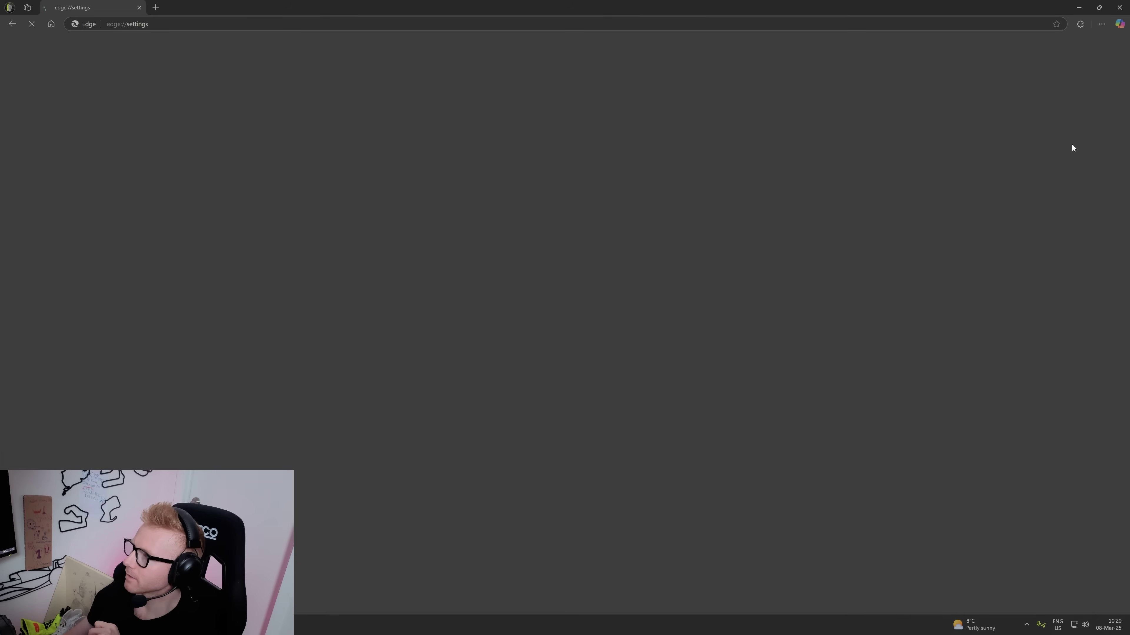
pyautogui.click(1101, 25)
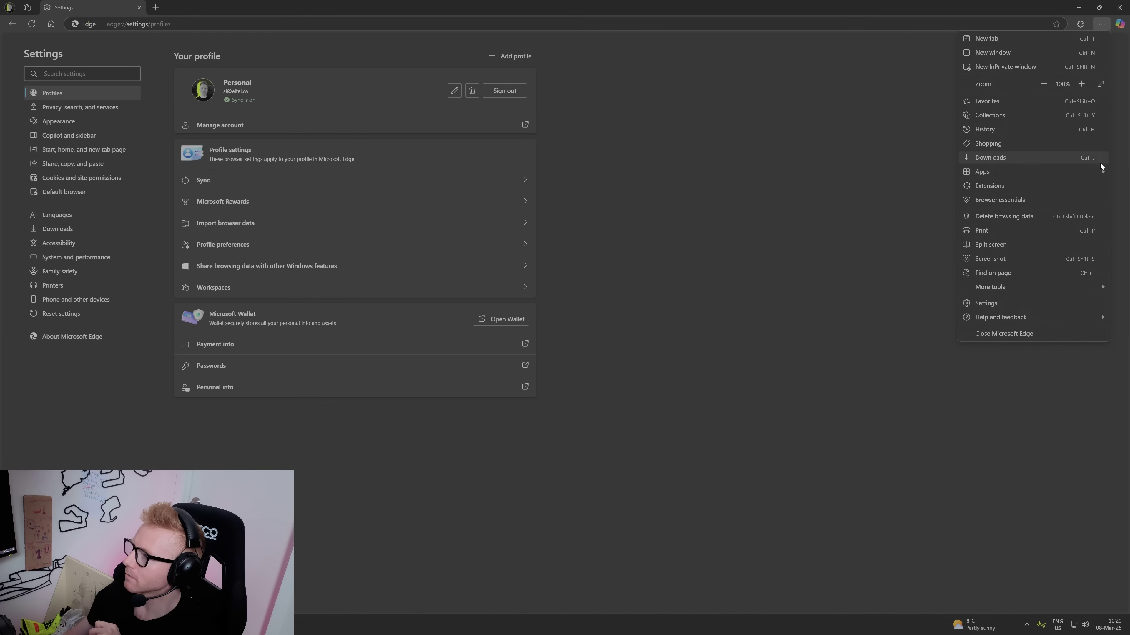
pyautogui.click(645, 273)
pyautogui.click(74, 258)
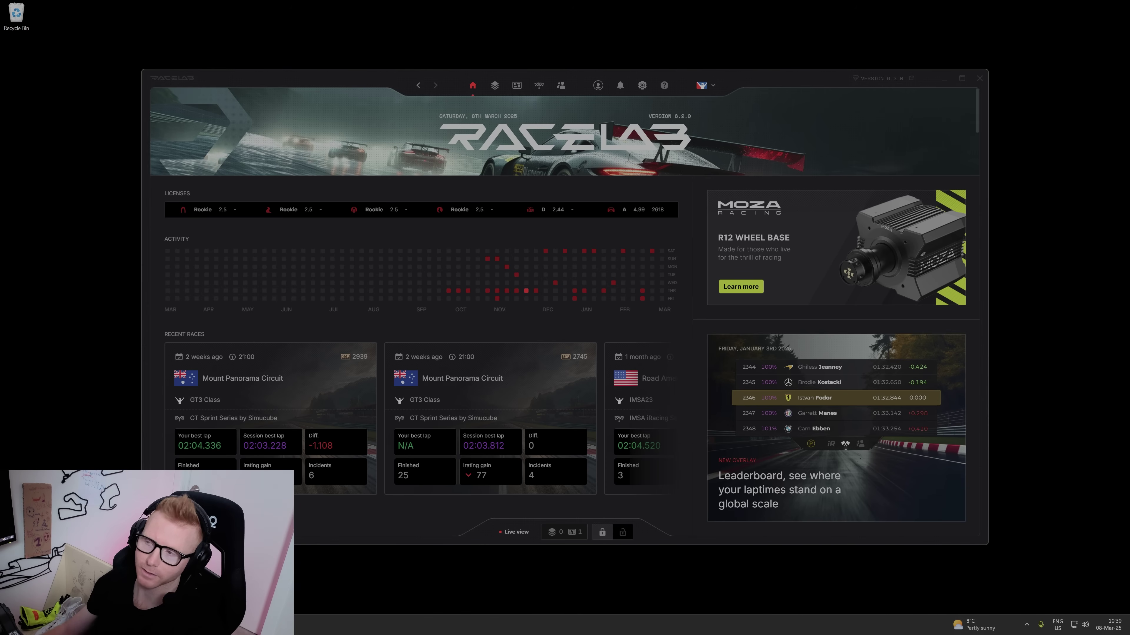
# Switch to Racelab, review its general settings such as hardware acceleration, and return to the home page.
pyautogui.click(641, 92)
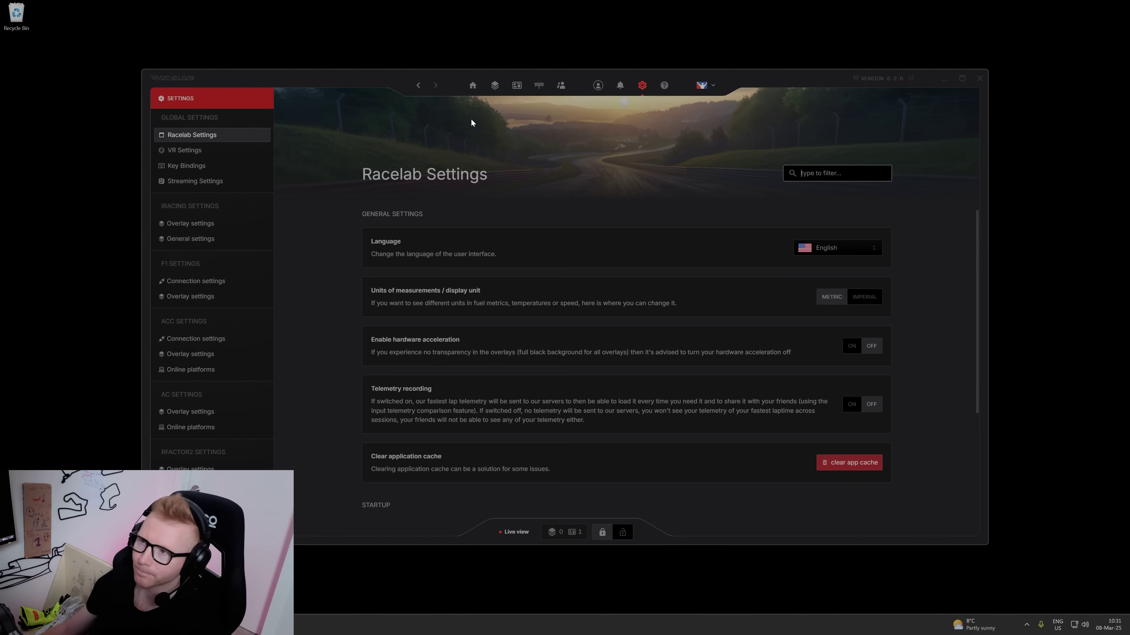
pyautogui.click(472, 86)
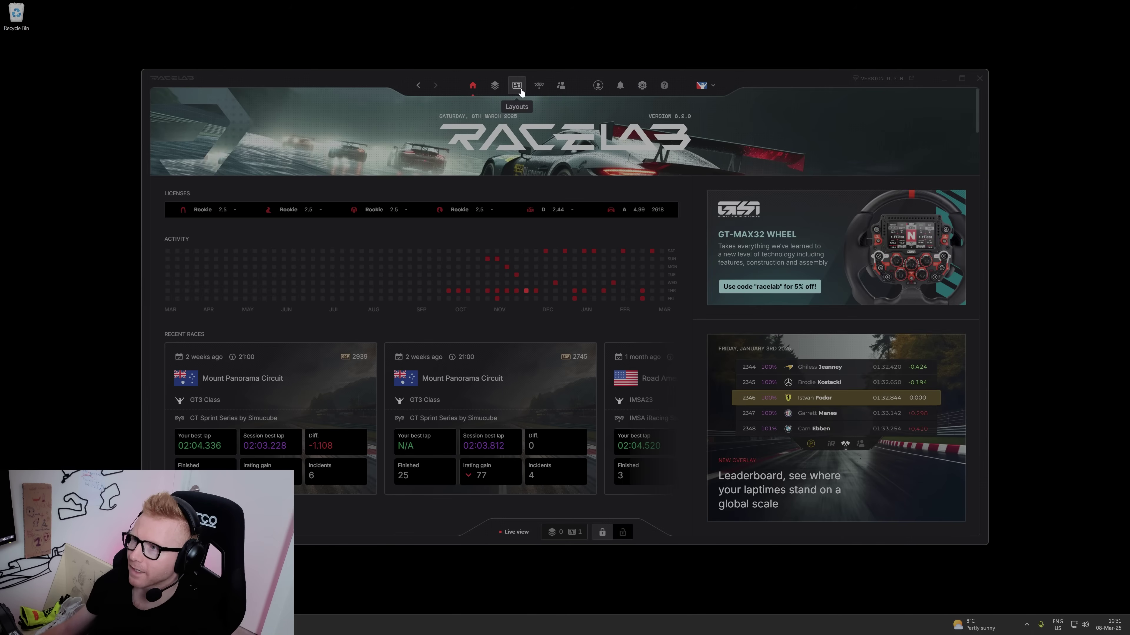
# Open the Stream layout, look over its session types, and open the All Sessions streaming layout for editing.
pyautogui.click(517, 85)
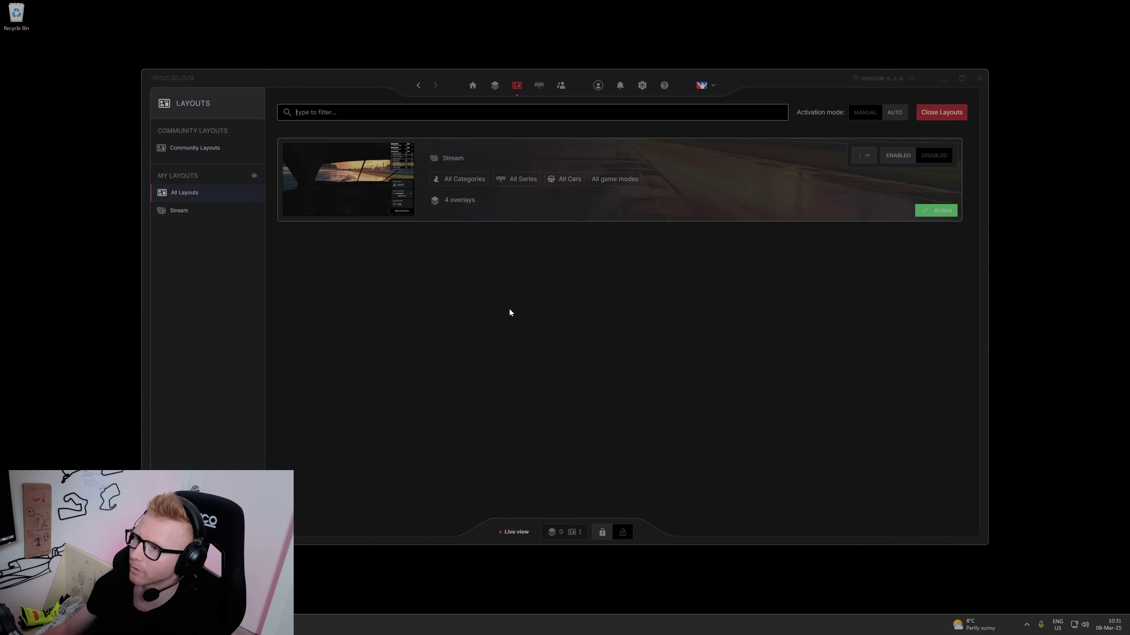
pyautogui.click(742, 205)
pyautogui.scroll(-2, 597, 315)
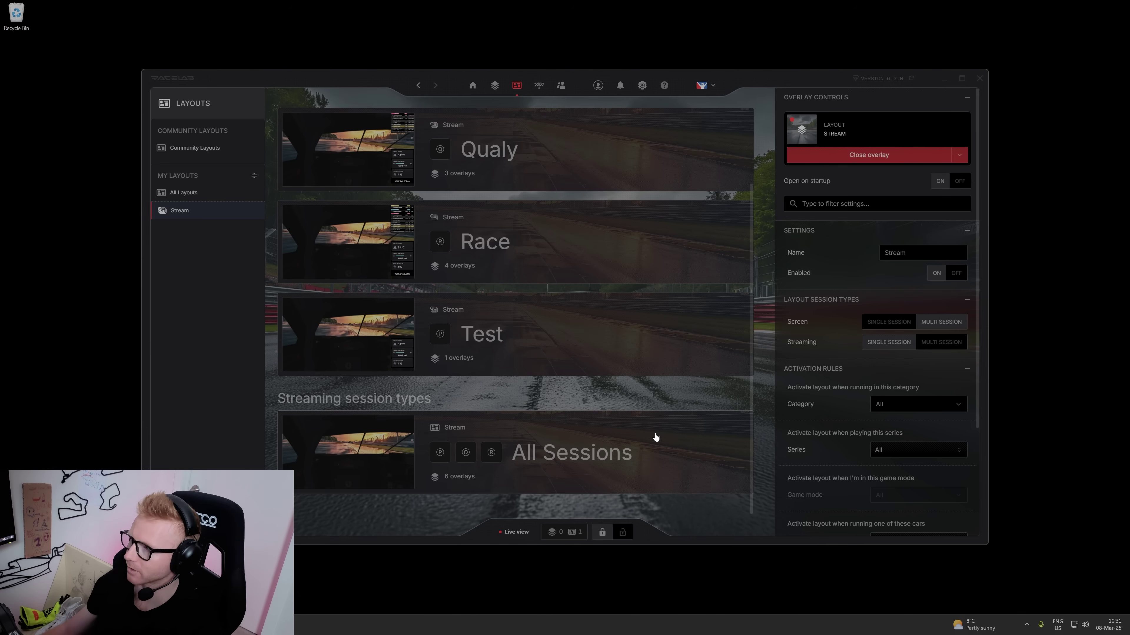
pyautogui.scroll(3, 620, 381)
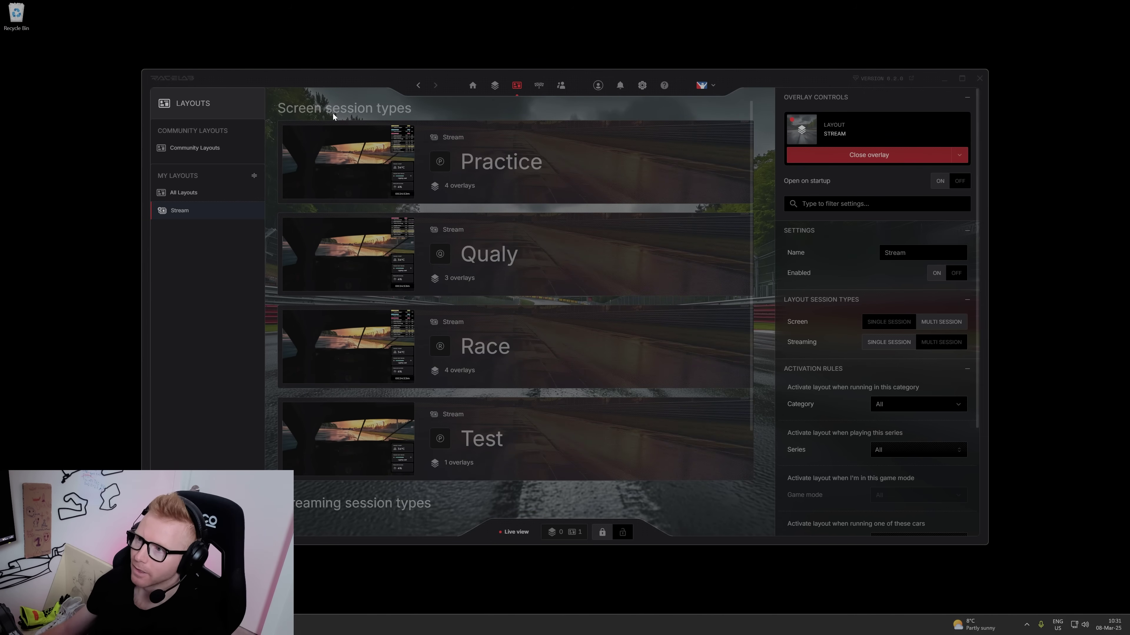
pyautogui.scroll(-3, 360, 231)
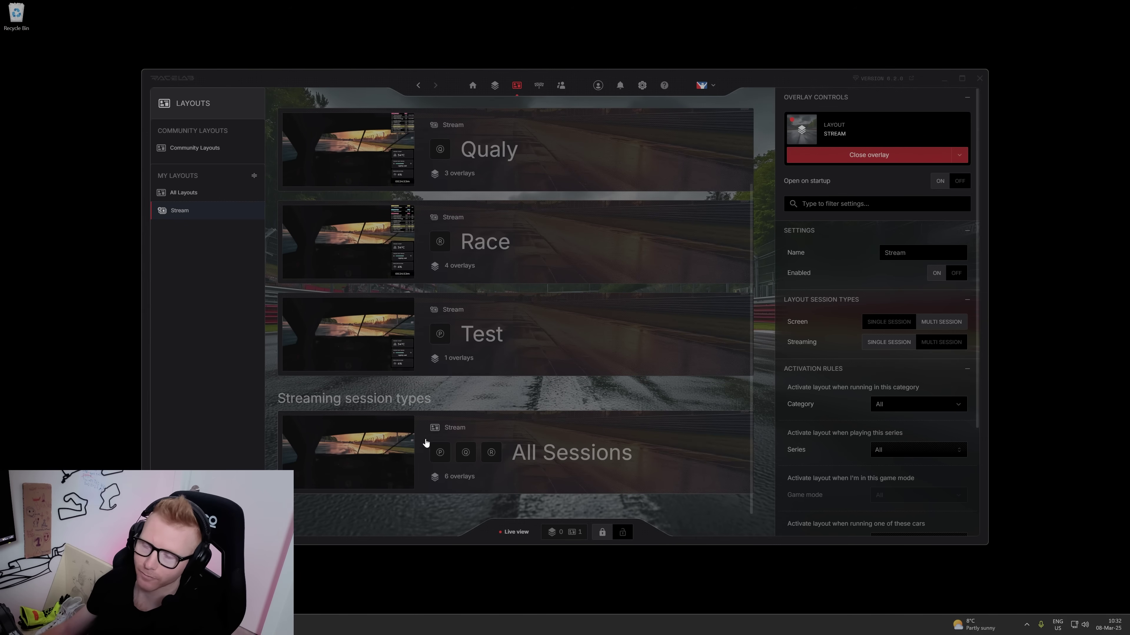
pyautogui.click(685, 463)
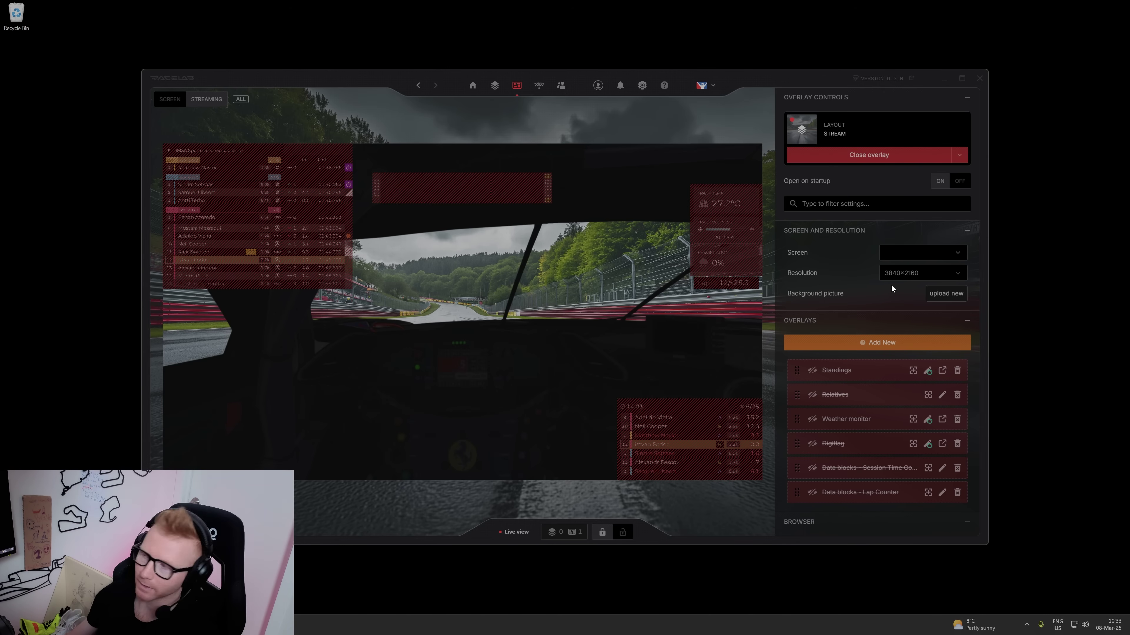
# Find the streaming layout's browser URL and highlight its localhost part.
pyautogui.scroll(-2, 833, 316)
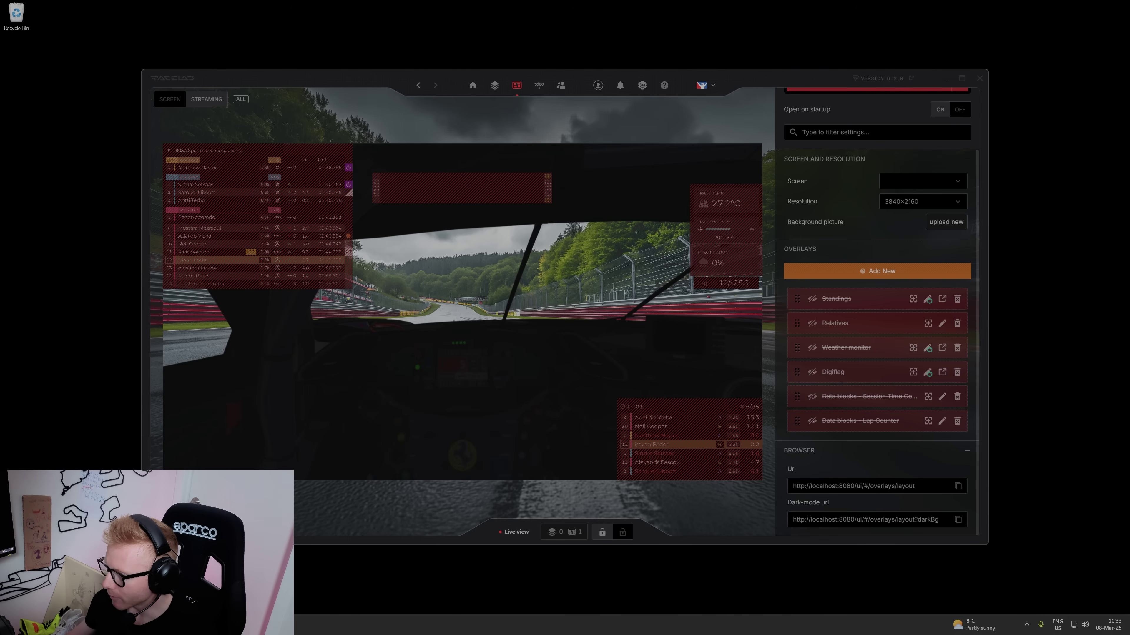
pyautogui.moveTo(810, 486); pyautogui.dragTo(837, 486)
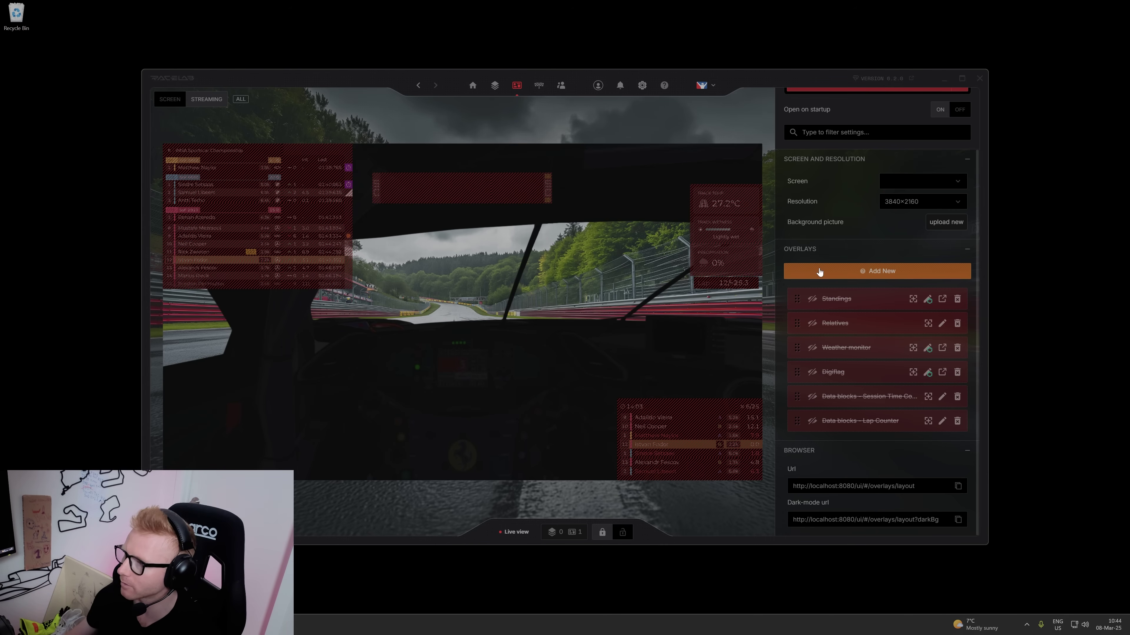
# Make the Standings and Relatives overlays visible in the All Sessions streaming layout.
pyautogui.click(812, 300)
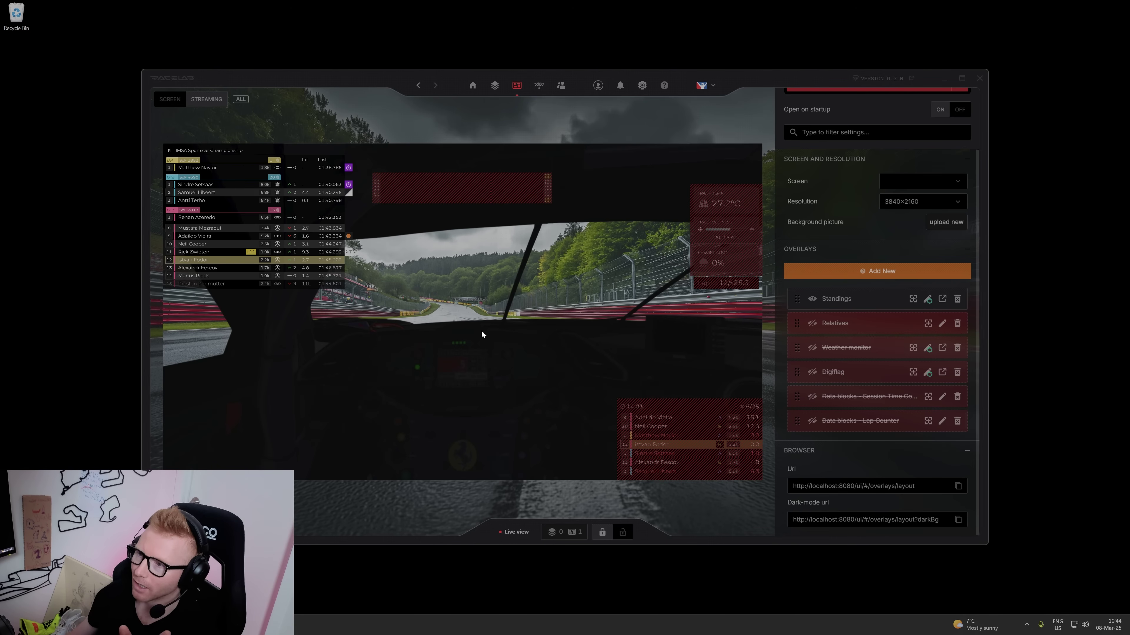
pyautogui.click(812, 323)
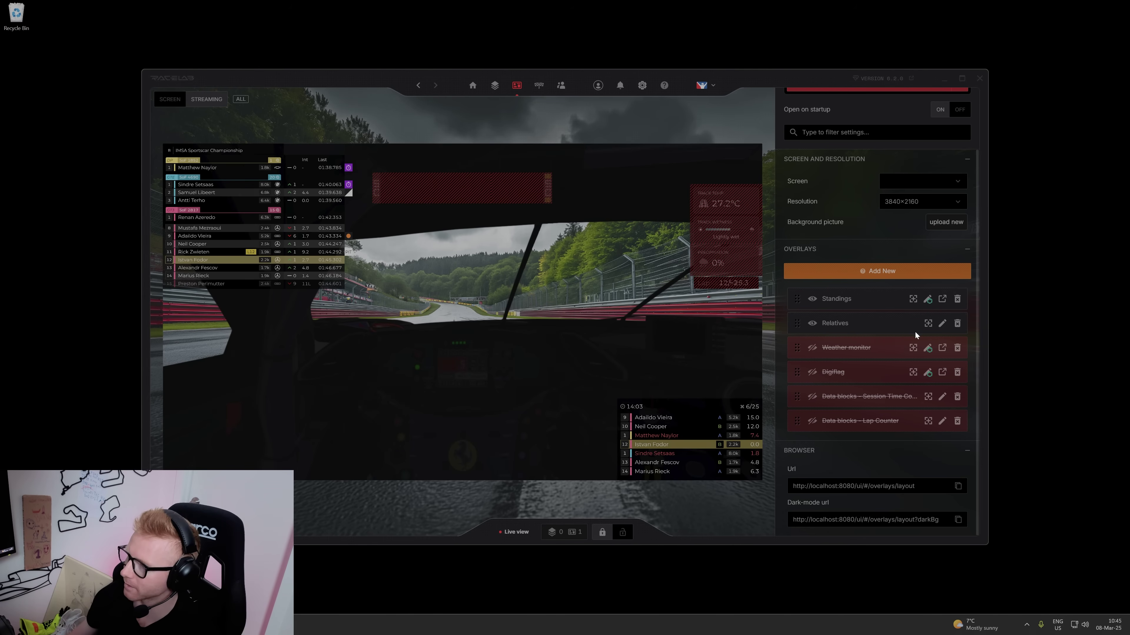
# Examine the Relatives overlay's performance and size settings, and return to the overlay list.
pyautogui.click(943, 326)
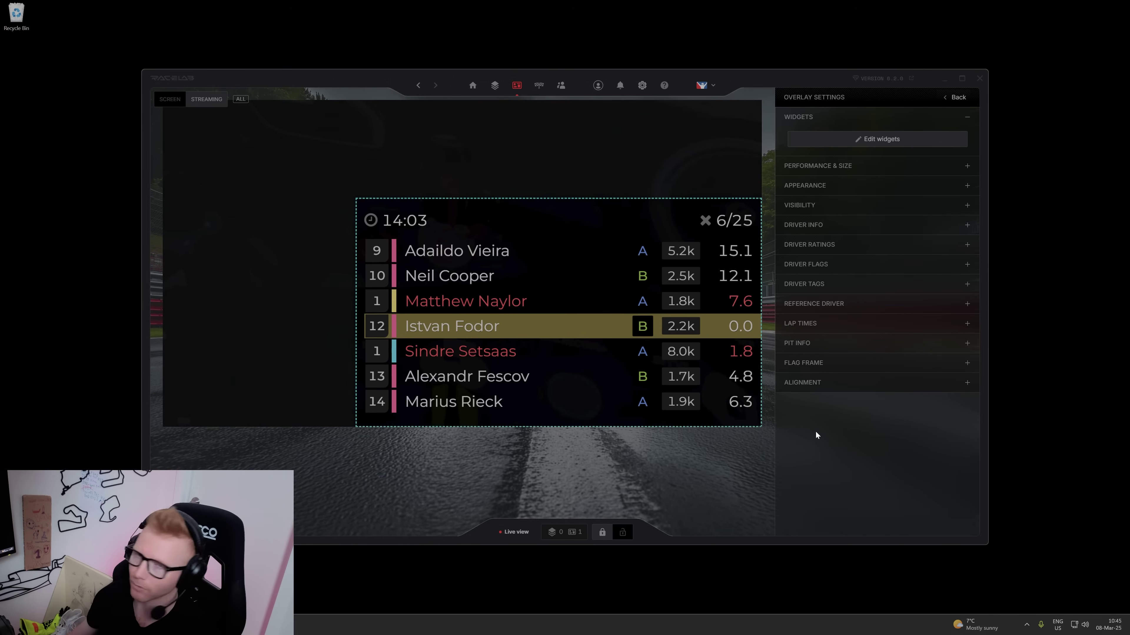
pyautogui.click(847, 167)
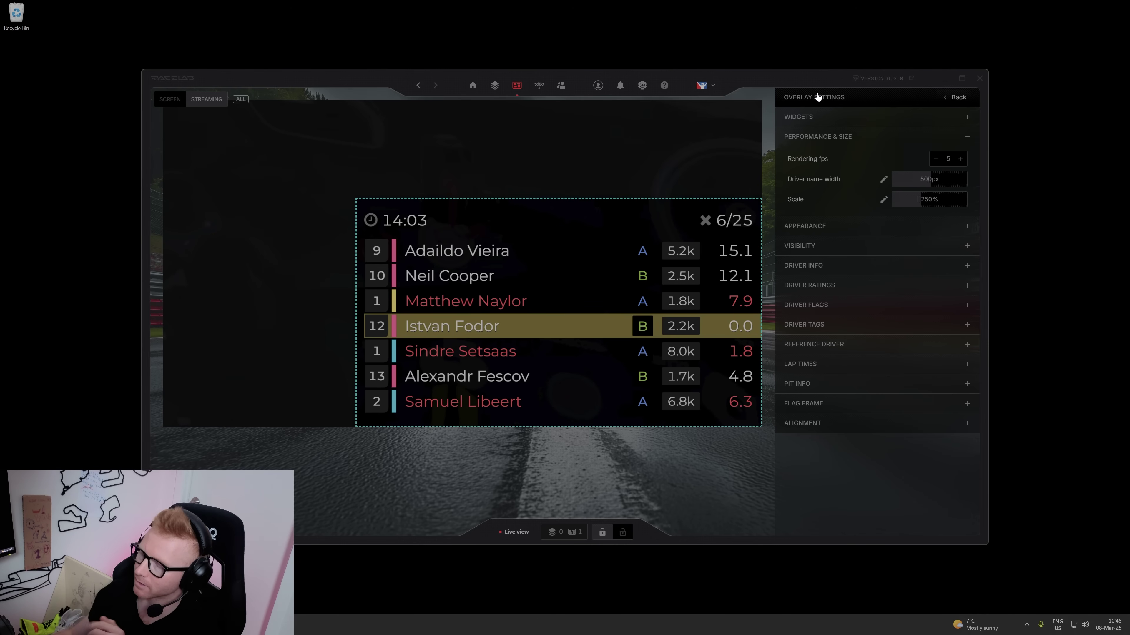
pyautogui.click(965, 98)
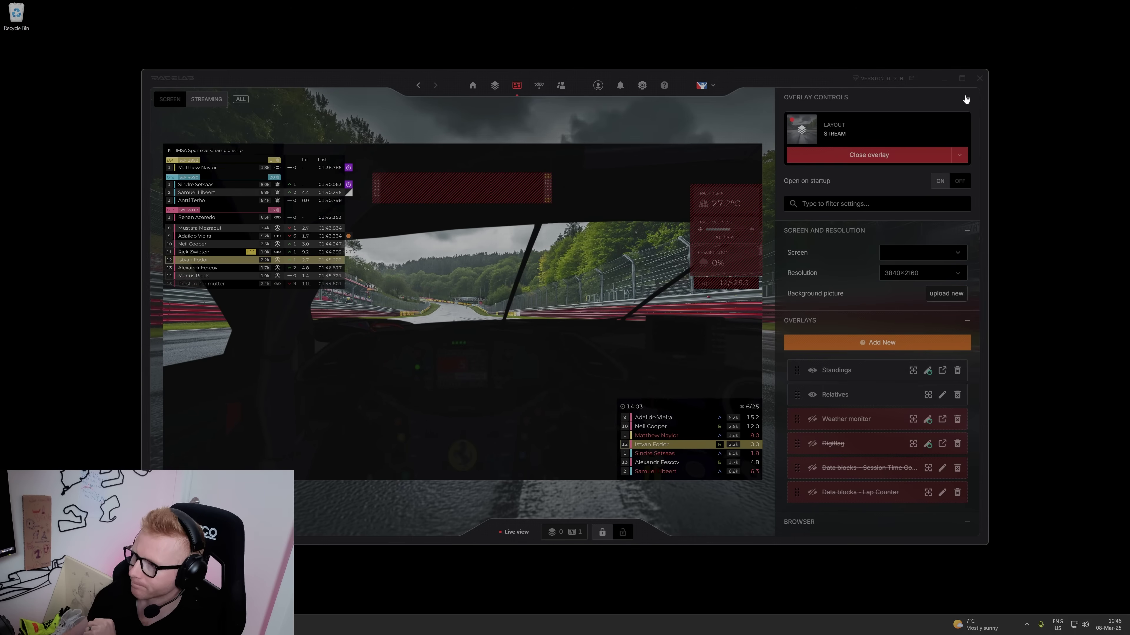
# Make the Weather monitor, Digiflag and Session Time data block overlays visible in the streaming layout.
pyautogui.click(812, 419)
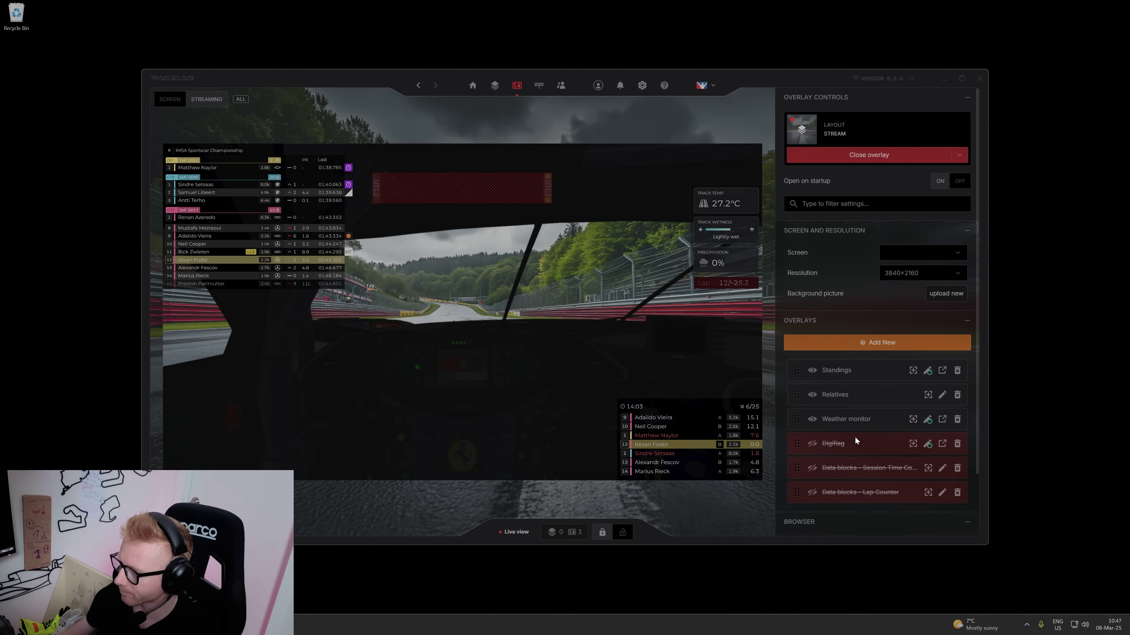
pyautogui.click(816, 449)
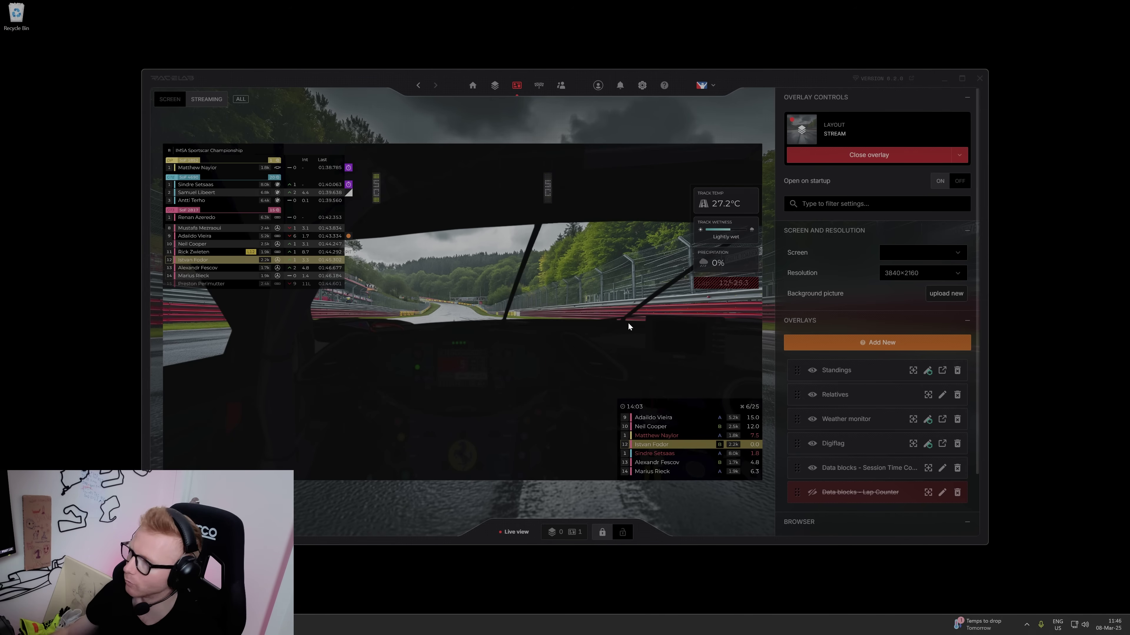
# Upload the Overlays picture from the Backgrounds folder as the streaming layout's background picture.
pyautogui.click(948, 298)
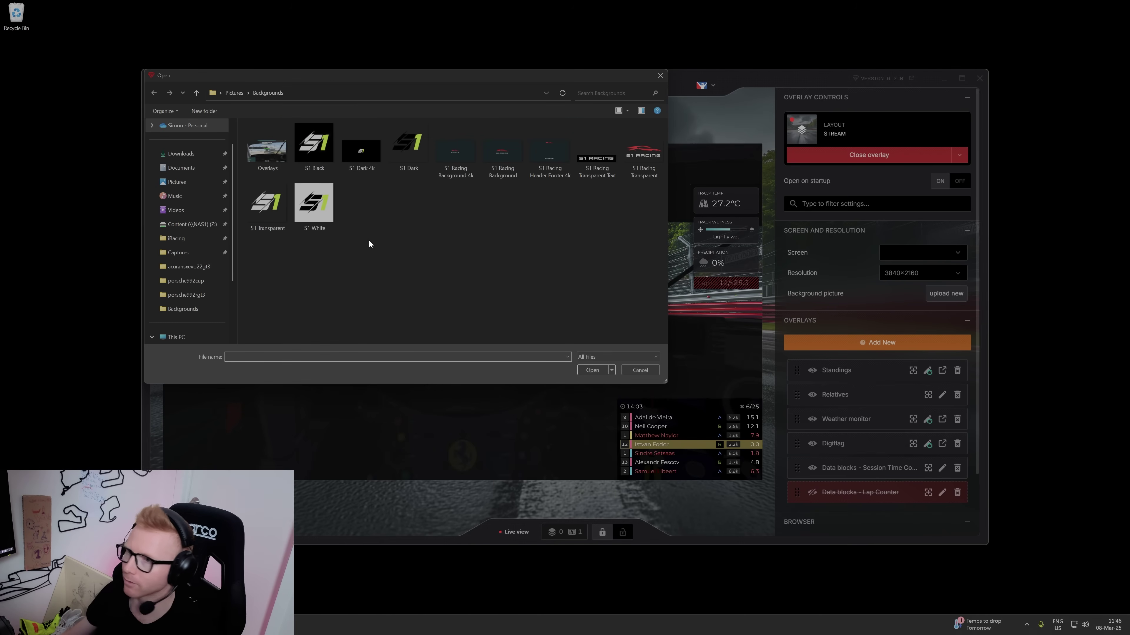
pyautogui.click(267, 150)
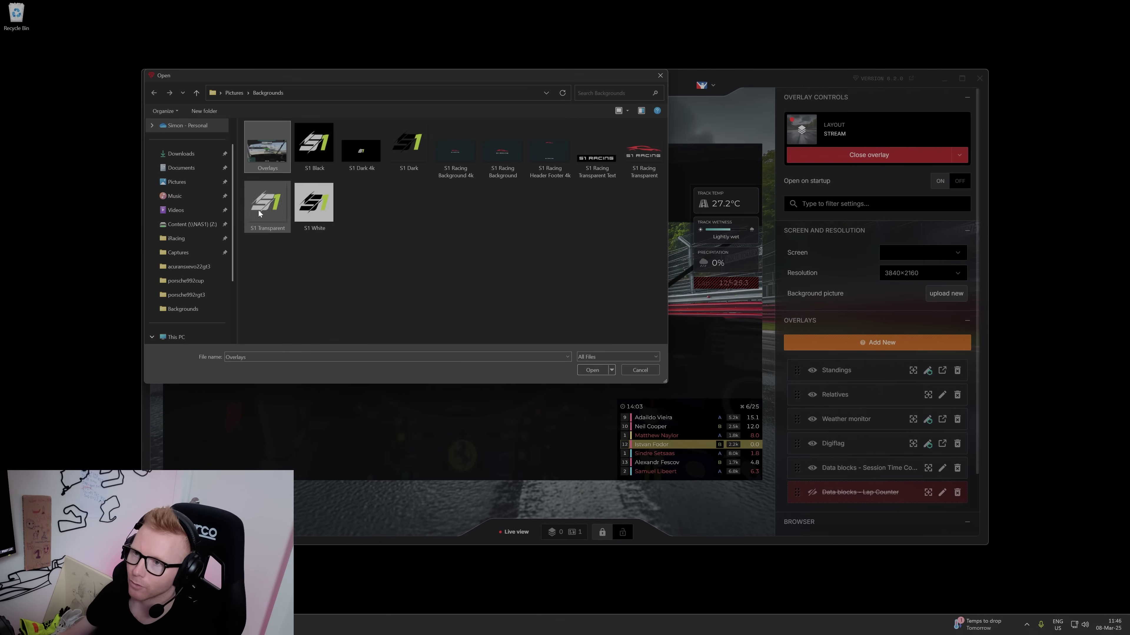
pyautogui.click(591, 370)
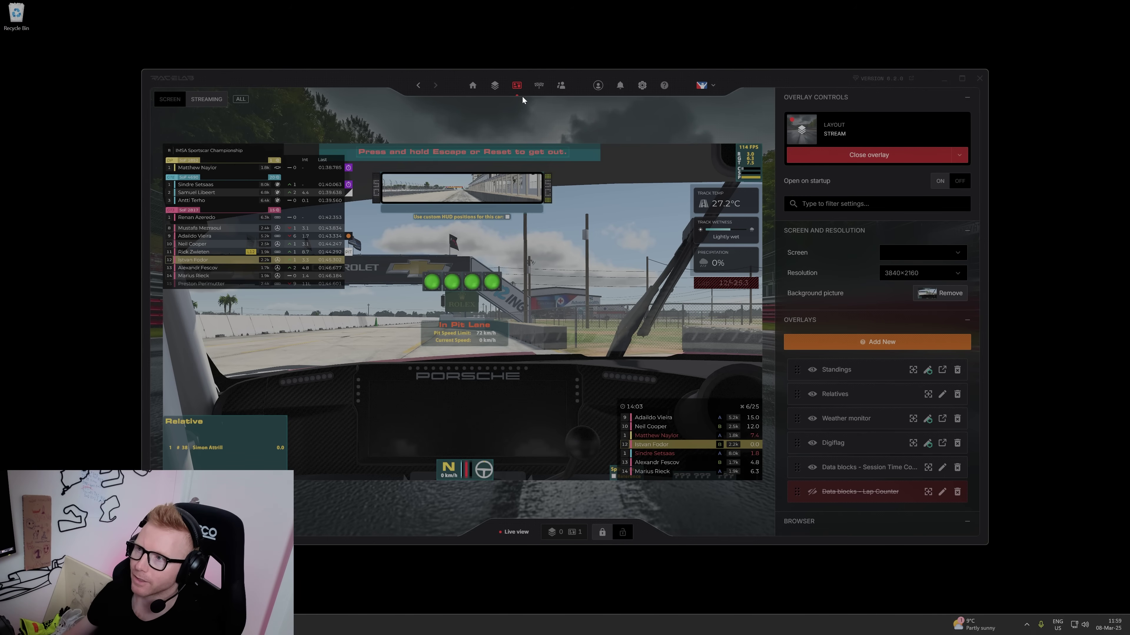
# Return to all layouts, reopen the Stream layout, and open its Race screen session.
pyautogui.click(517, 85)
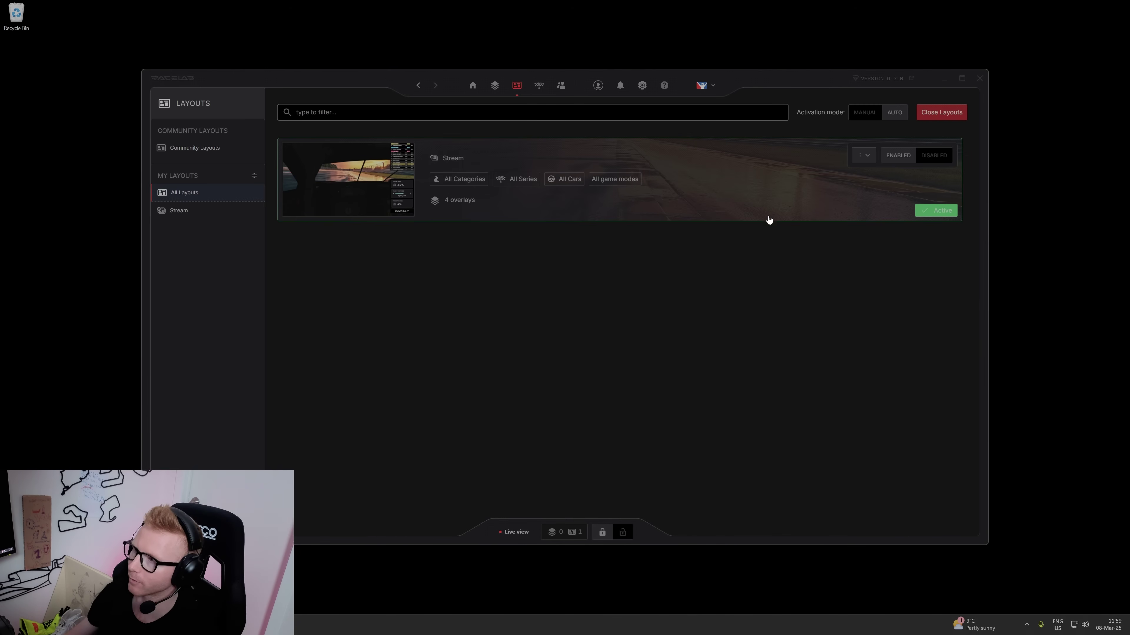
pyautogui.click(758, 212)
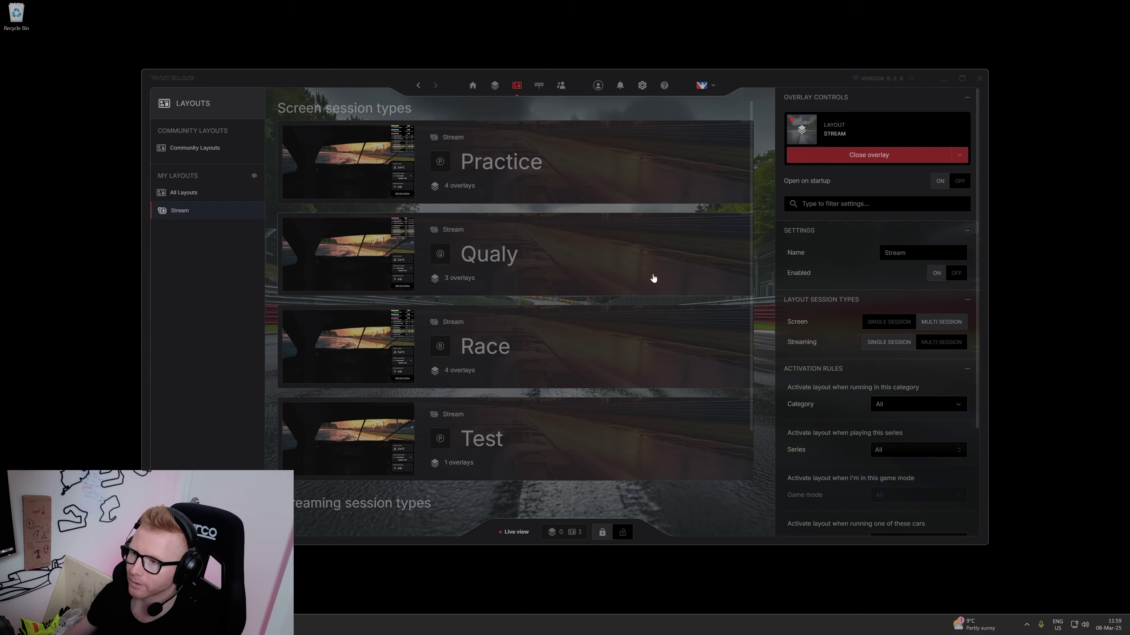
pyautogui.scroll(-2, 627, 262)
pyautogui.scroll(2, 616, 265)
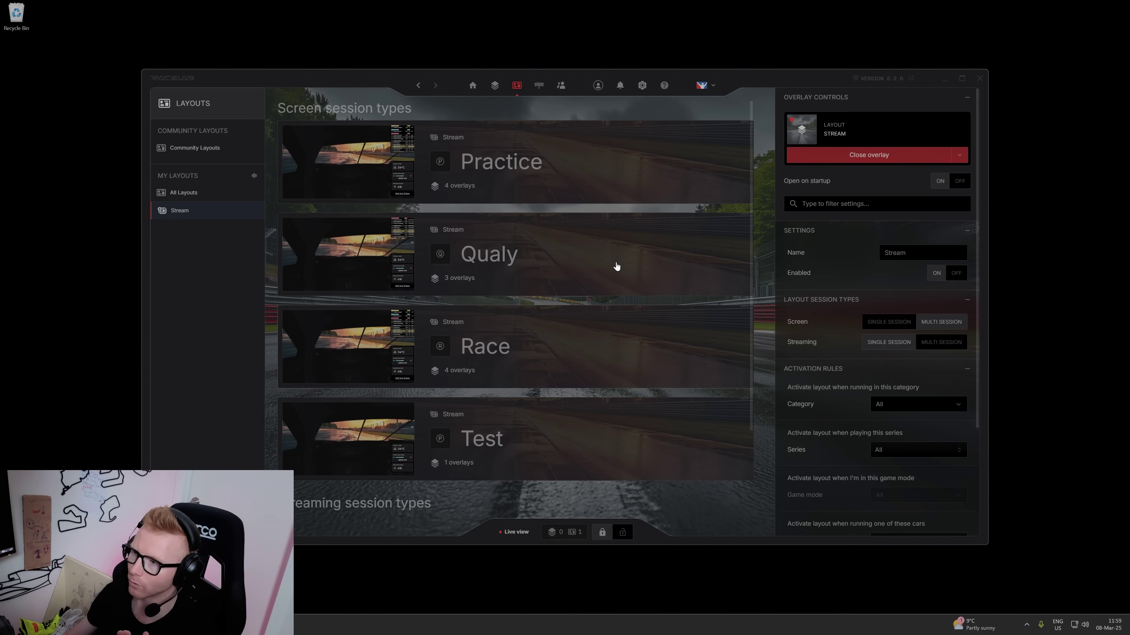
pyautogui.click(654, 366)
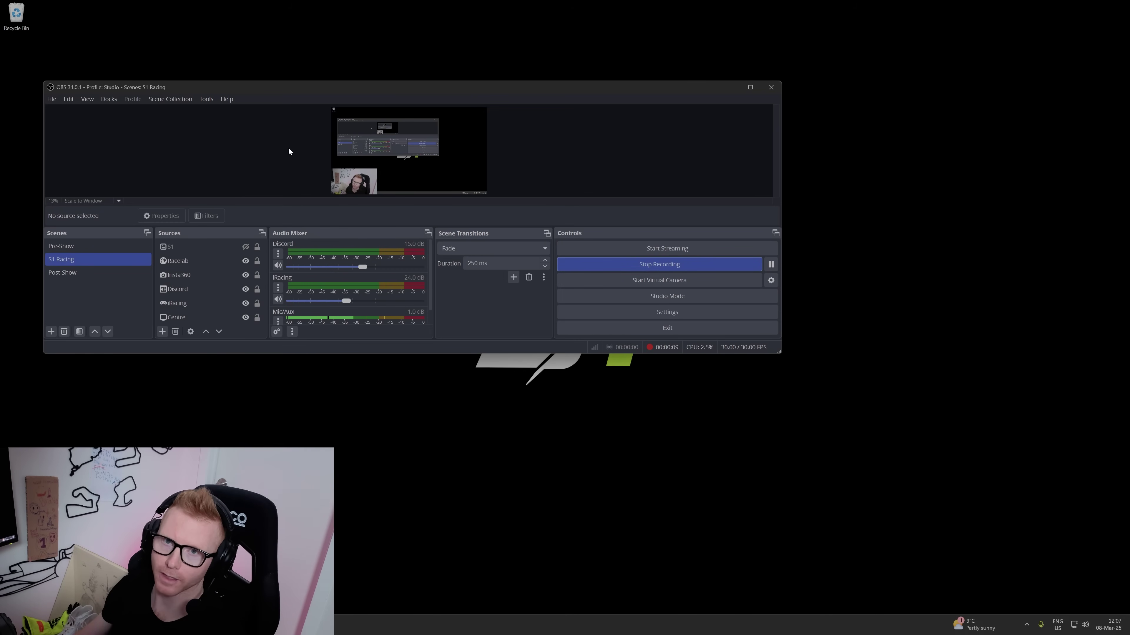
# Review the URL, width and height in the Racelab browser source's properties and close them without changes.
pyautogui.click(194, 262)
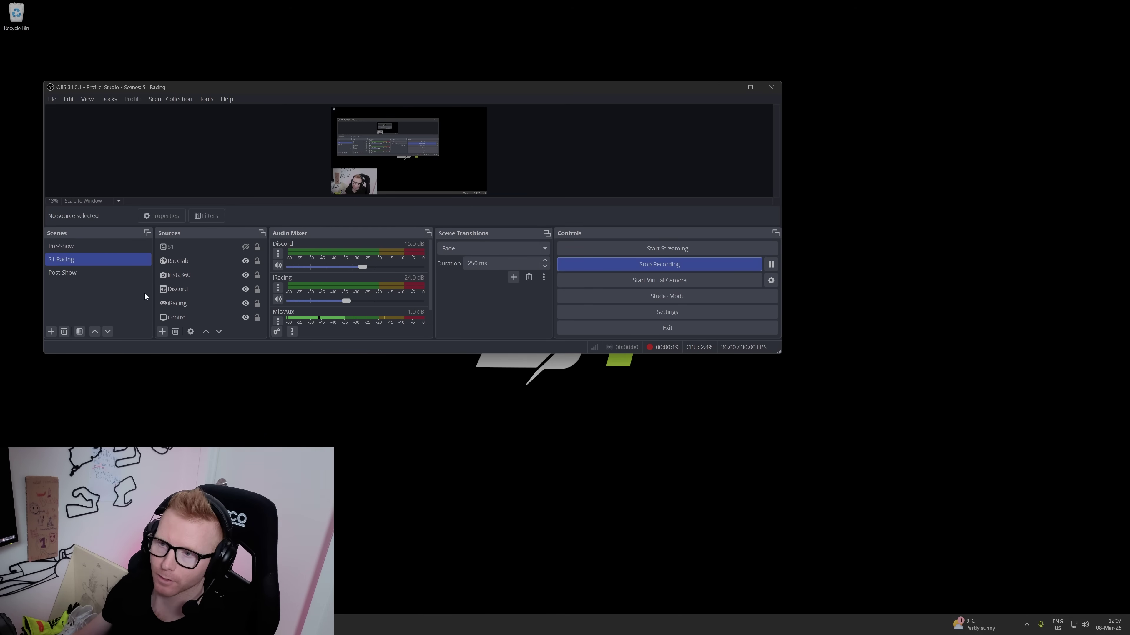
pyautogui.click(186, 262)
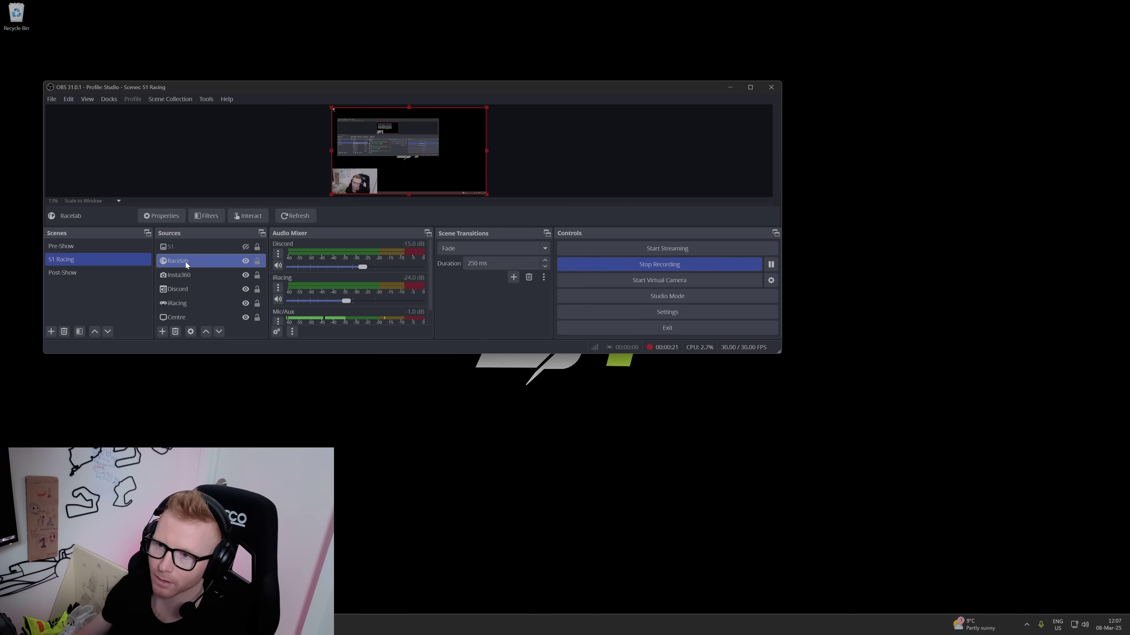
pyautogui.click(158, 216)
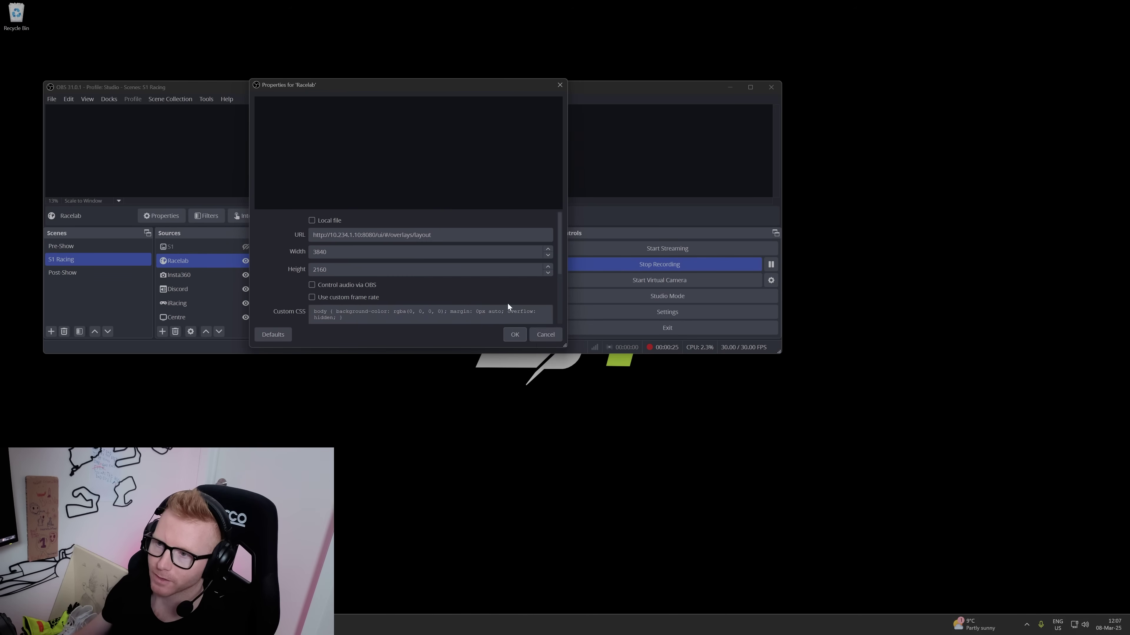
pyautogui.click(540, 335)
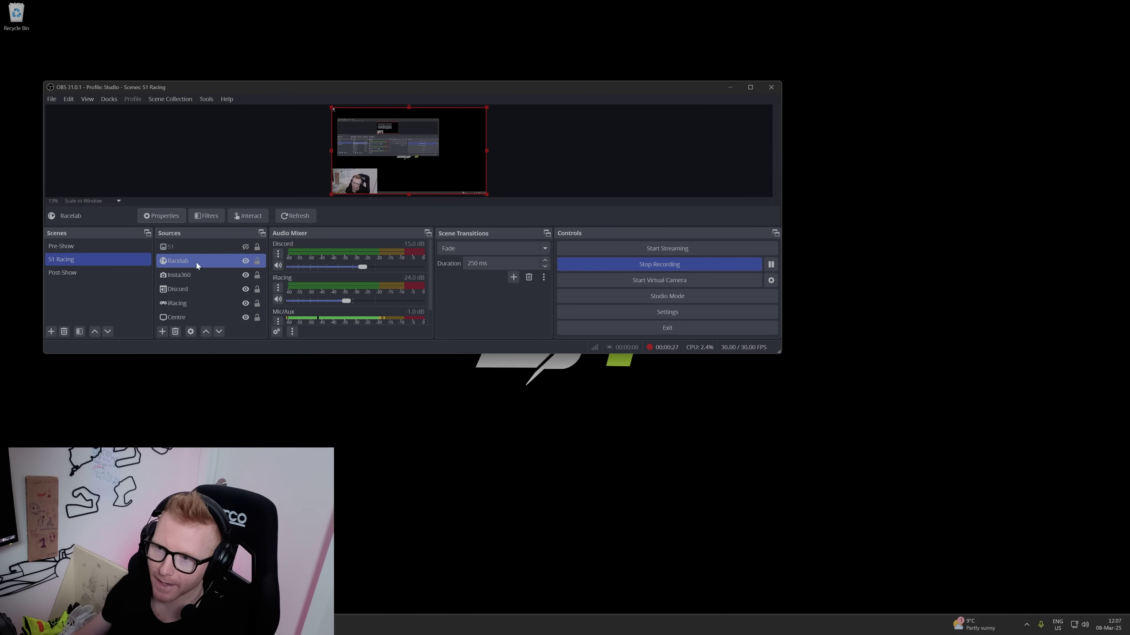
pyautogui.click(162, 332)
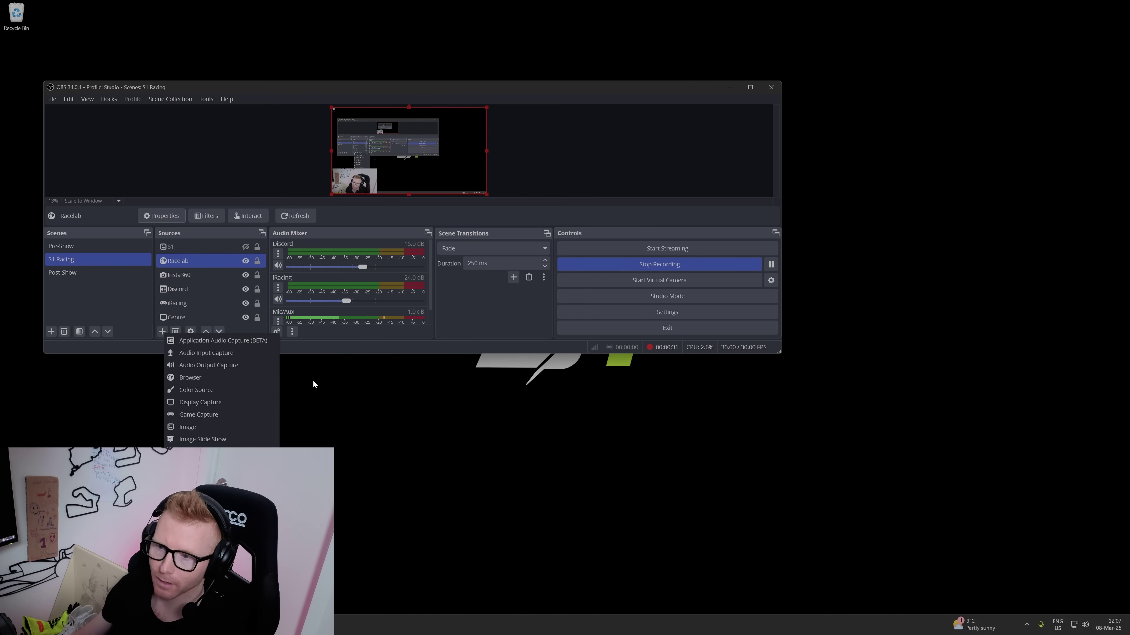
pyautogui.click(242, 379)
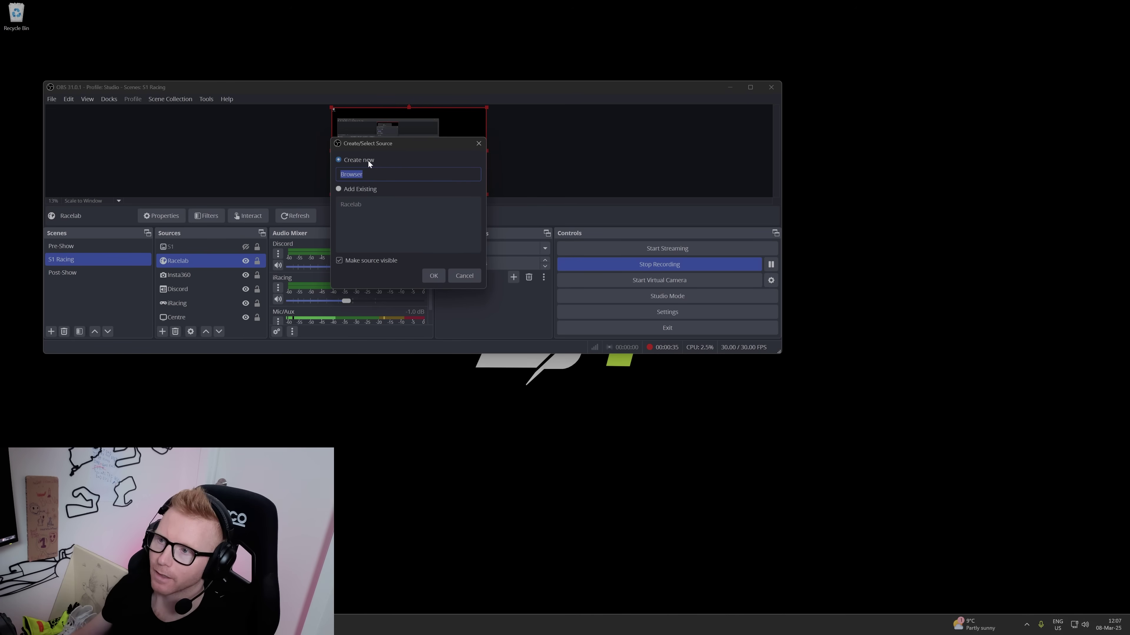
pyautogui.click(464, 278)
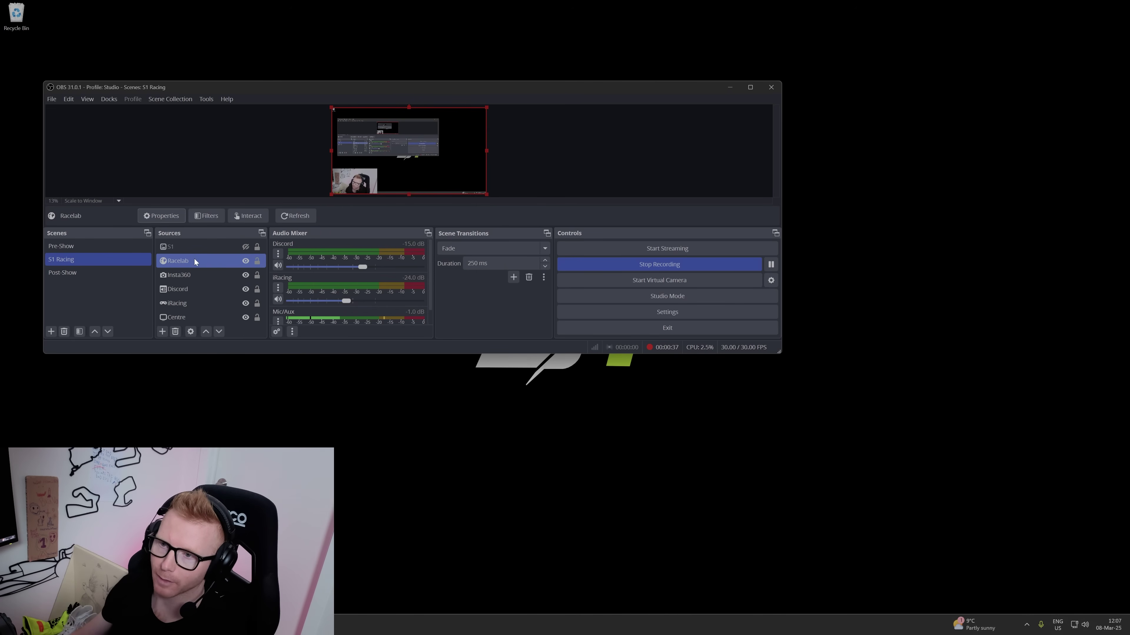
# Open the Racelab source's properties, and in the Racelab app copy the browser URL of the Stream layout's All Sessions streaming session.
pyautogui.click(190, 332)
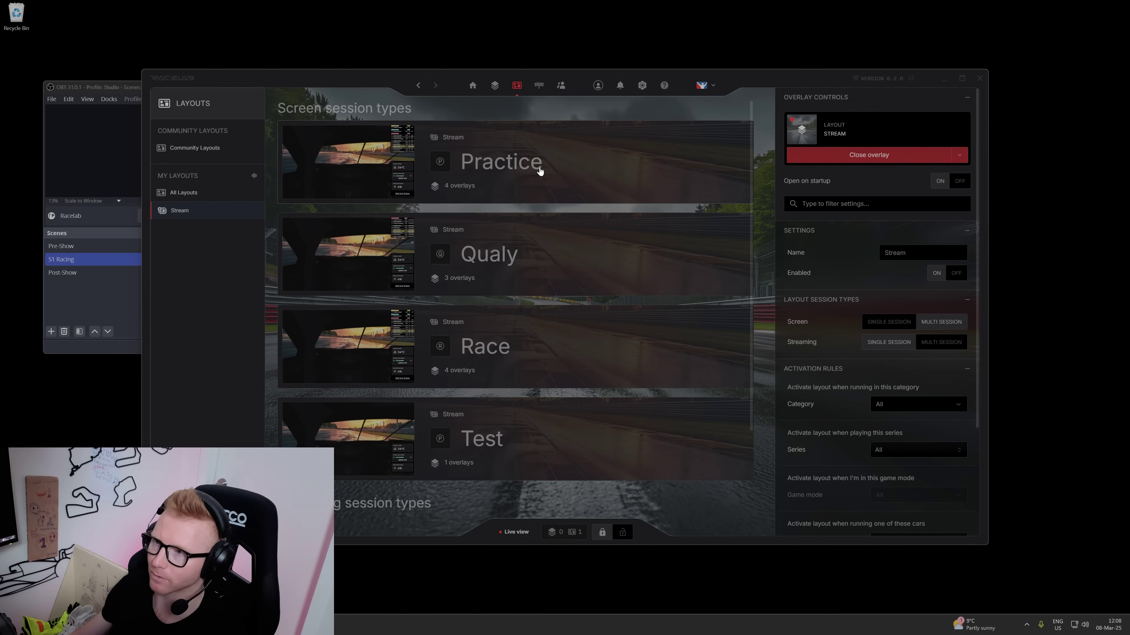
pyautogui.scroll(-2, 595, 166)
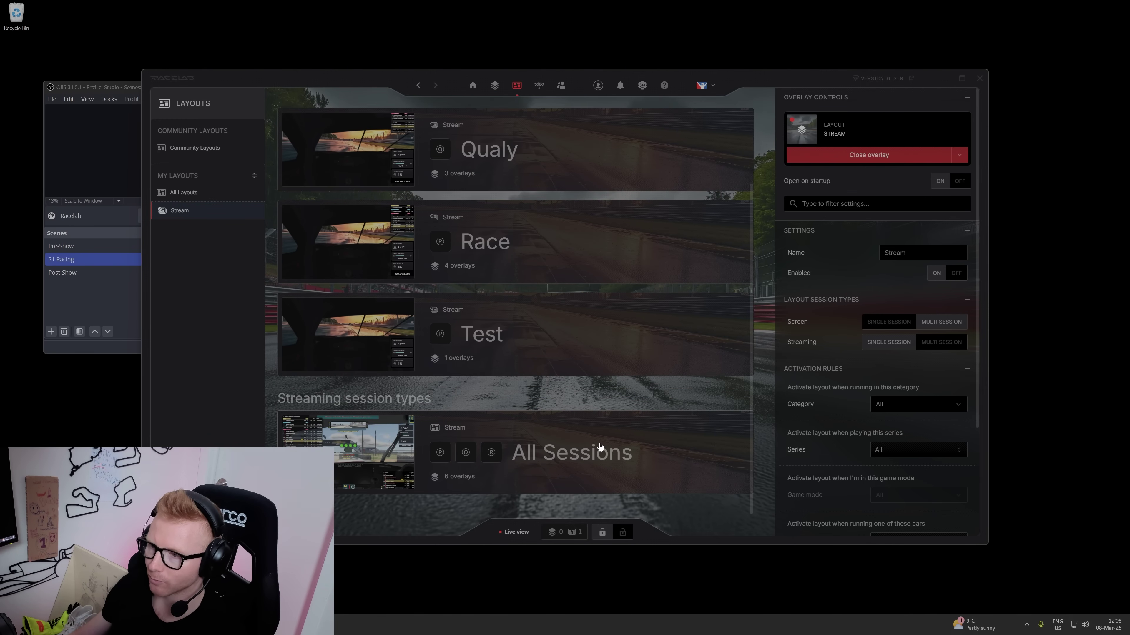
pyautogui.click(575, 456)
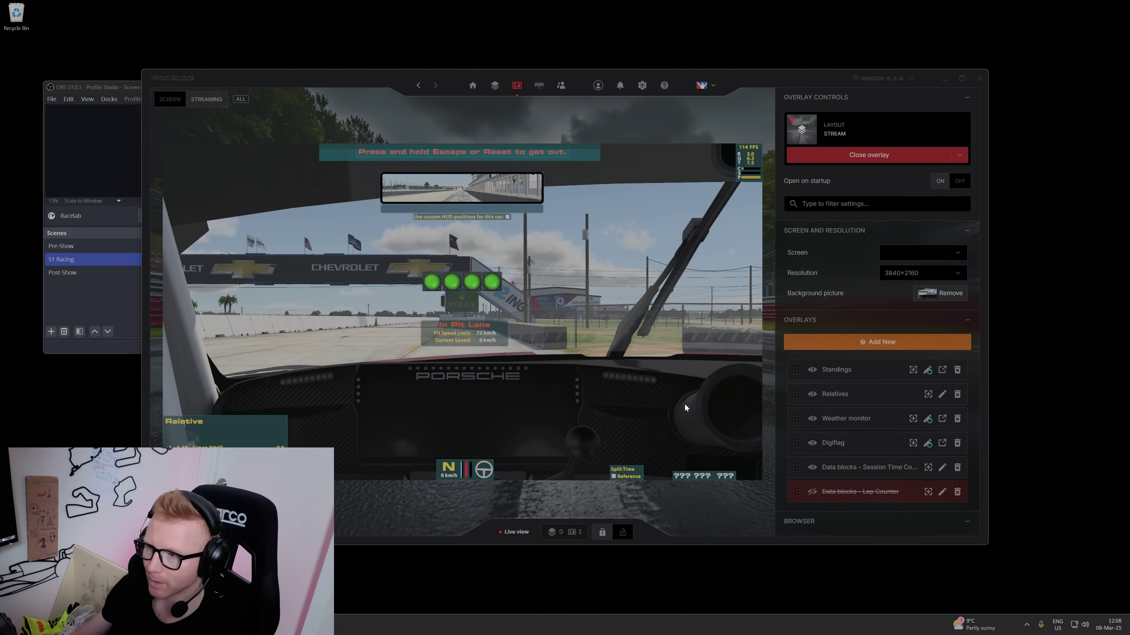
pyautogui.scroll(-2, 886, 307)
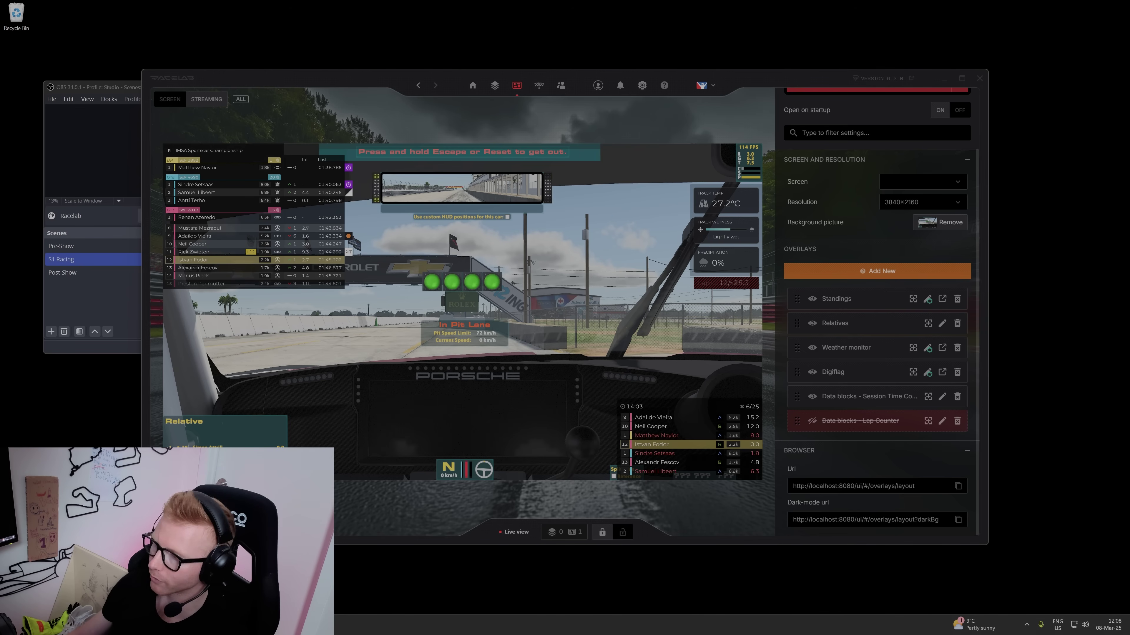
pyautogui.click(958, 489)
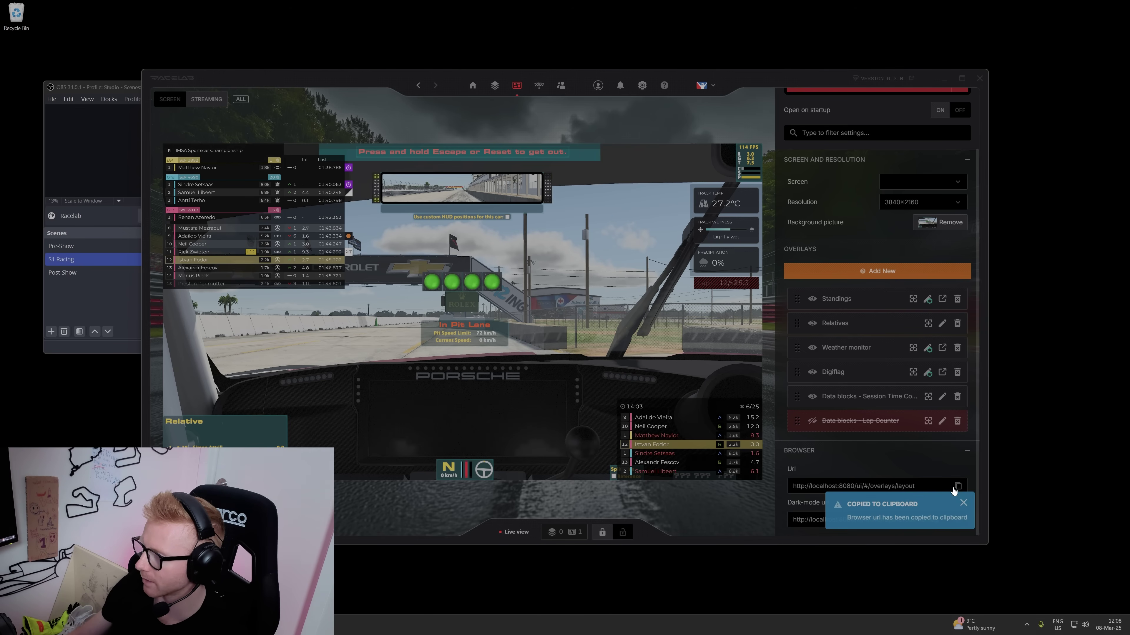
pyautogui.click(962, 504)
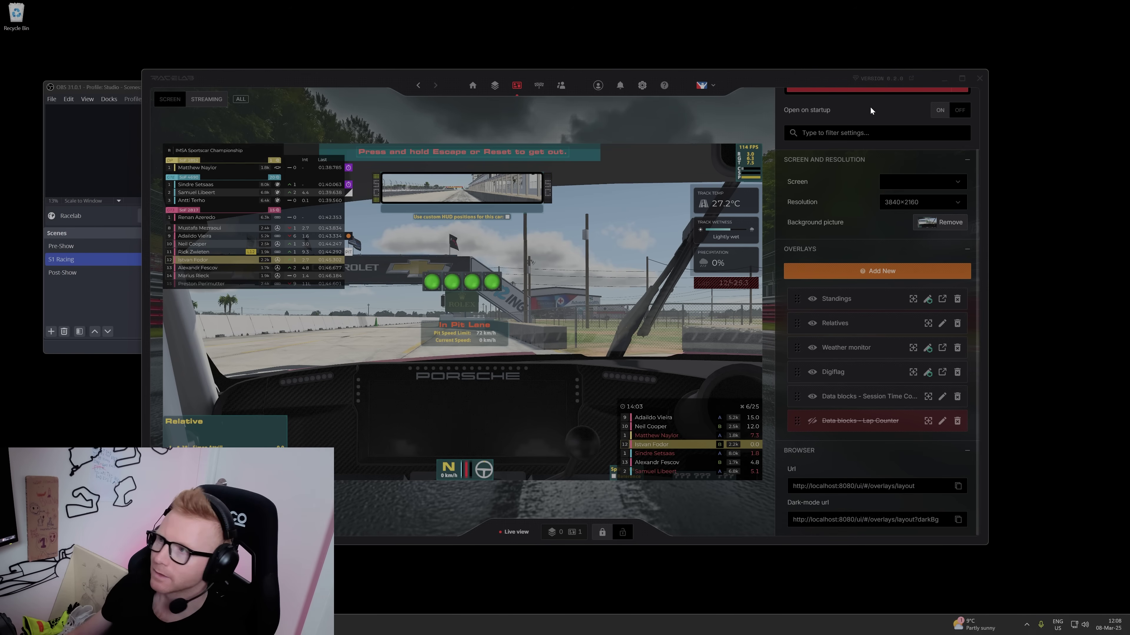
pyautogui.click(944, 84)
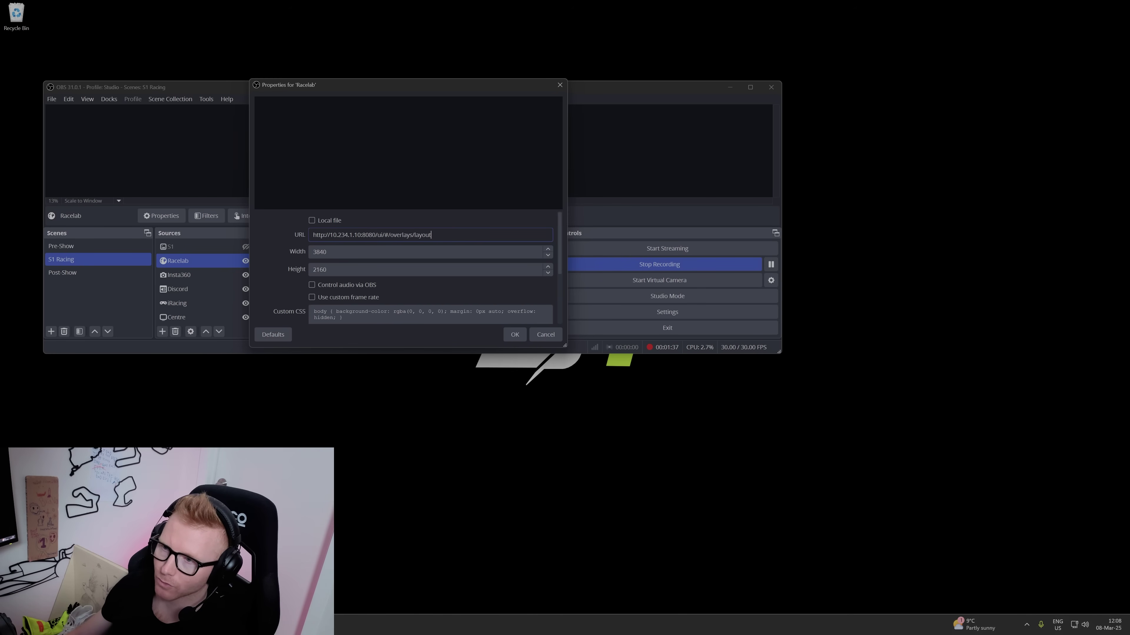
# Examine the host address part of the Racelab source's URL, close the properties without changes, and deselect the source.
pyautogui.moveTo(330, 235); pyautogui.dragTo(358, 234)
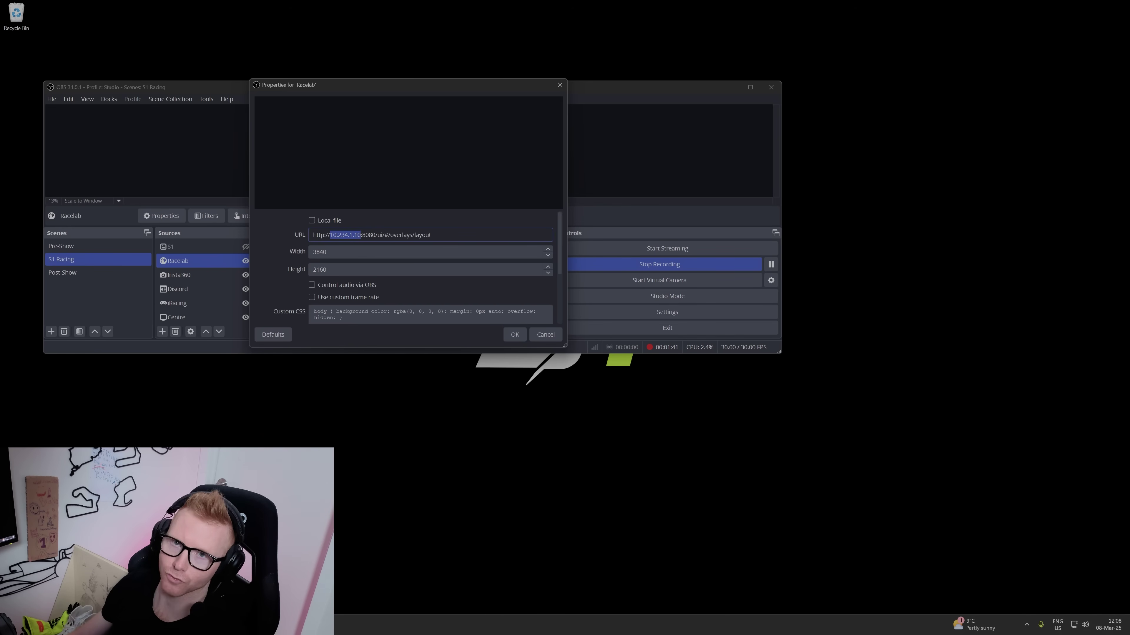
pyautogui.click(361, 235)
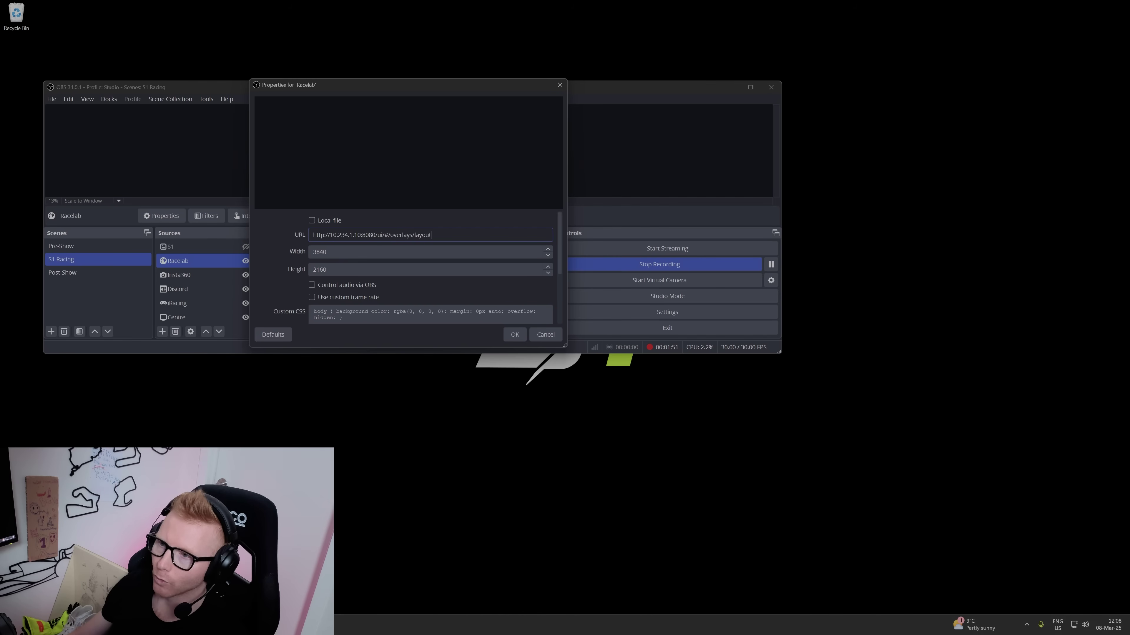
pyautogui.click(546, 338)
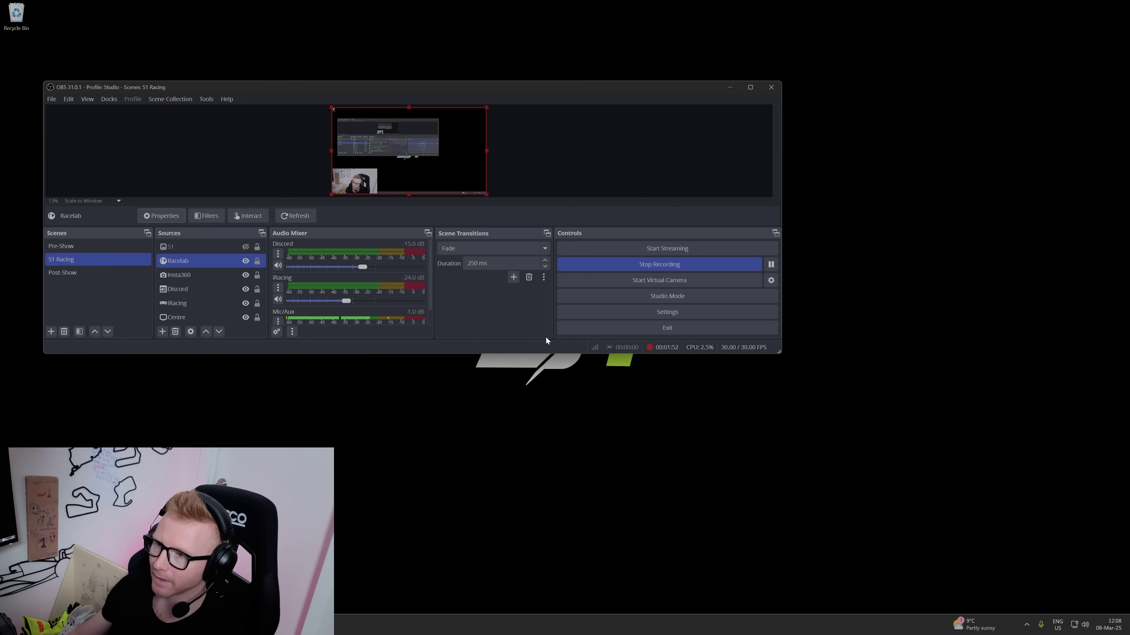
pyautogui.click(540, 181)
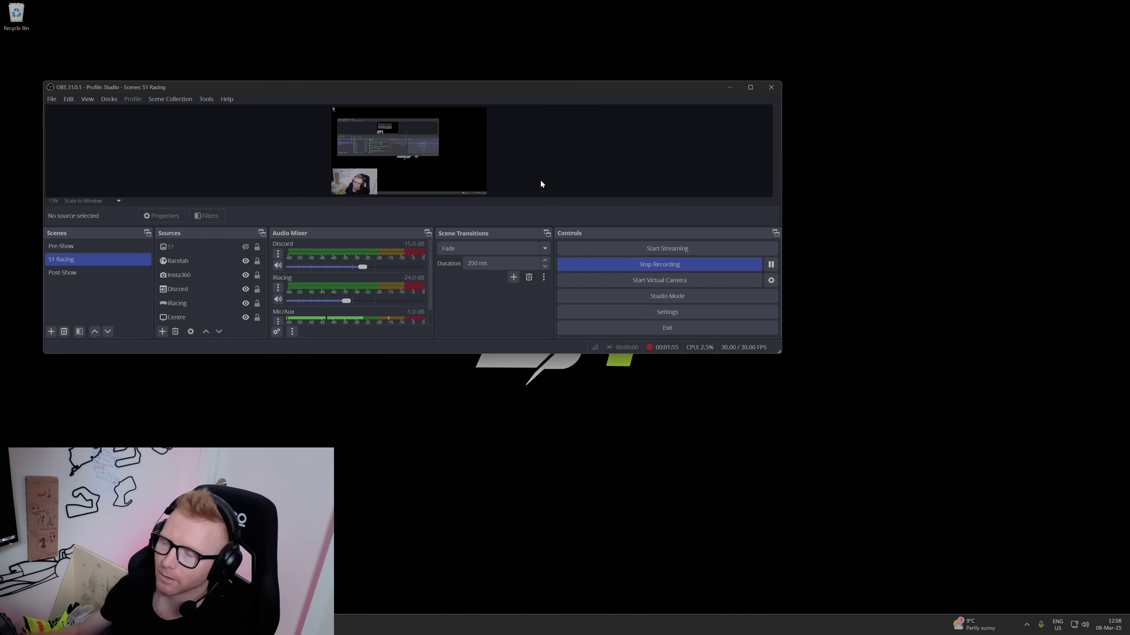